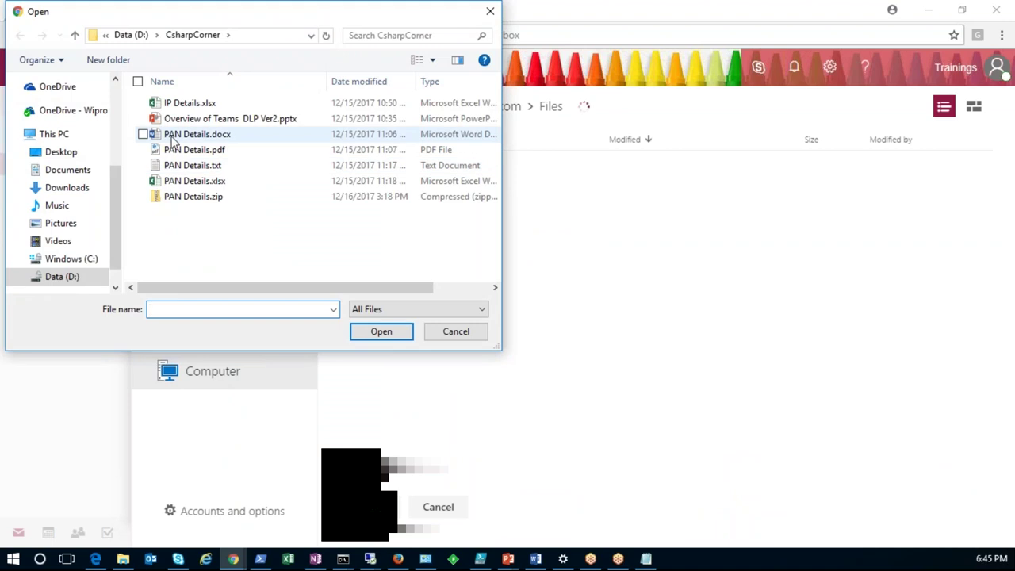
# Step: Attach PAN Details.docx to the PAN Card number mail as a copy
pyautogui.click(376, 252)
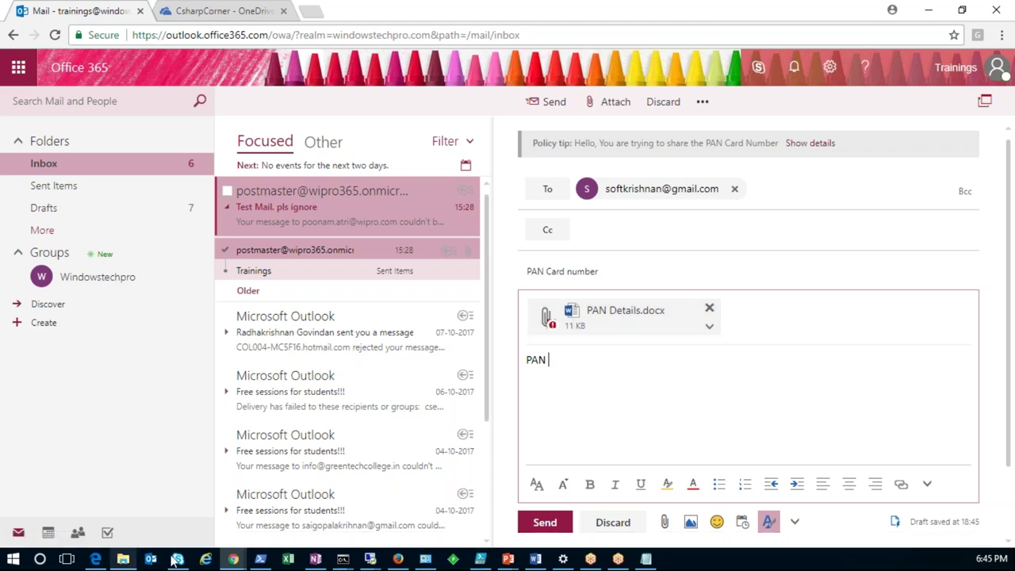
# Step: Switch to Word, review the PAN number lines throughout PAN Details.docx, and close the document
pyautogui.click(123, 559)
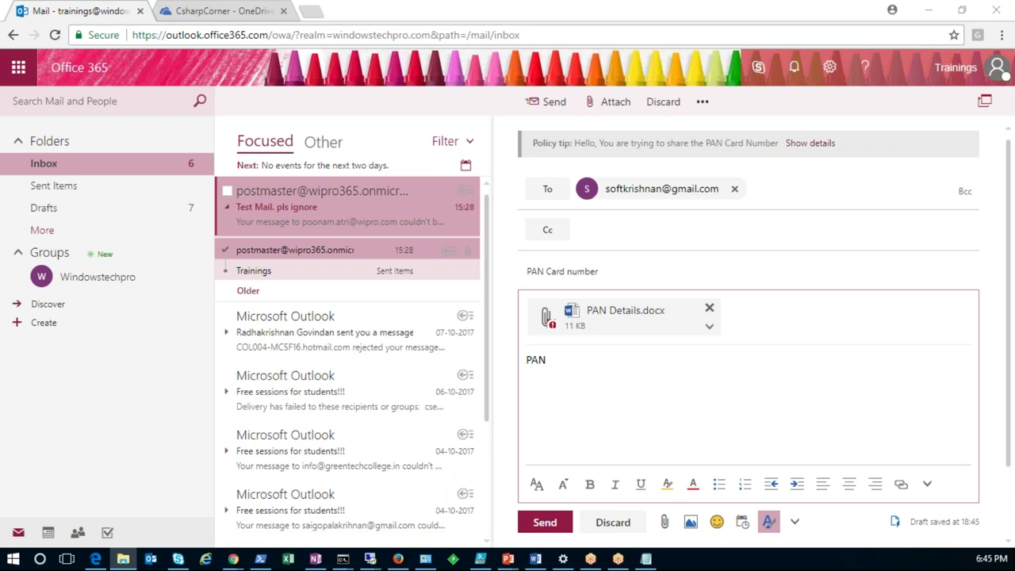
pyautogui.click(536, 560)
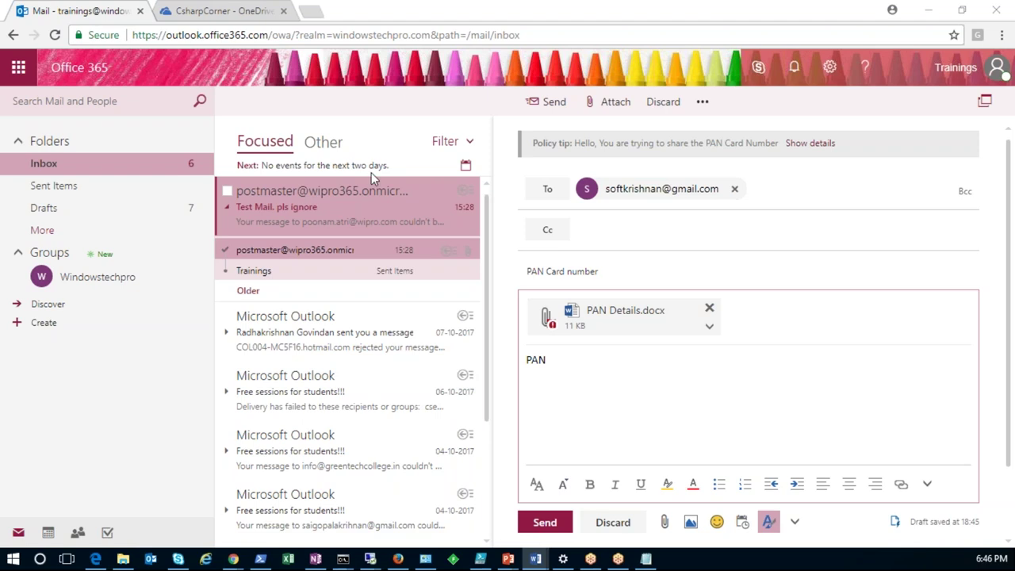
pyautogui.doubleClick(503, 180)
pyautogui.scroll(-2, 492, 371)
pyautogui.scroll(2, 491, 370)
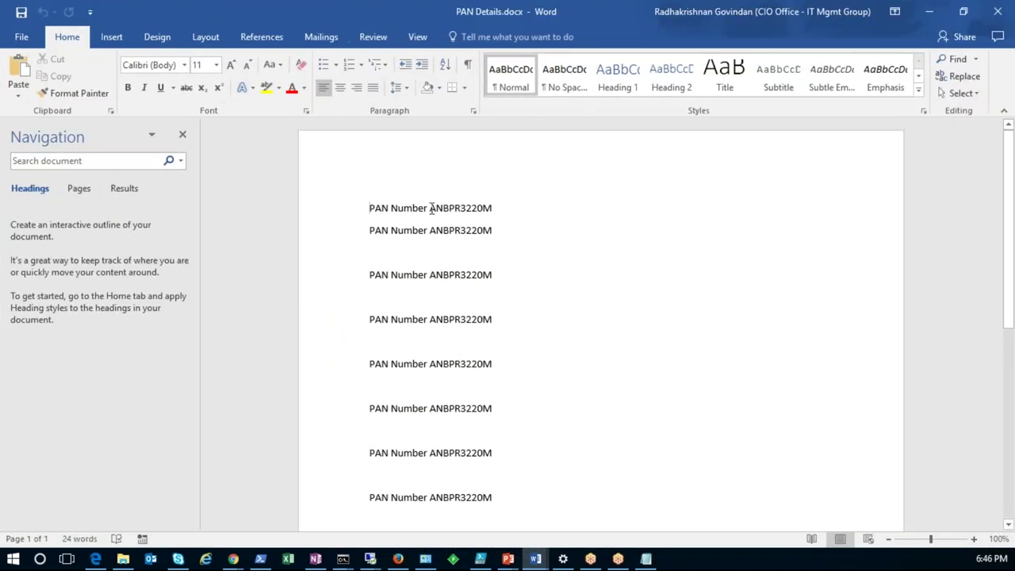
pyautogui.moveTo(433, 209); pyautogui.dragTo(494, 212)
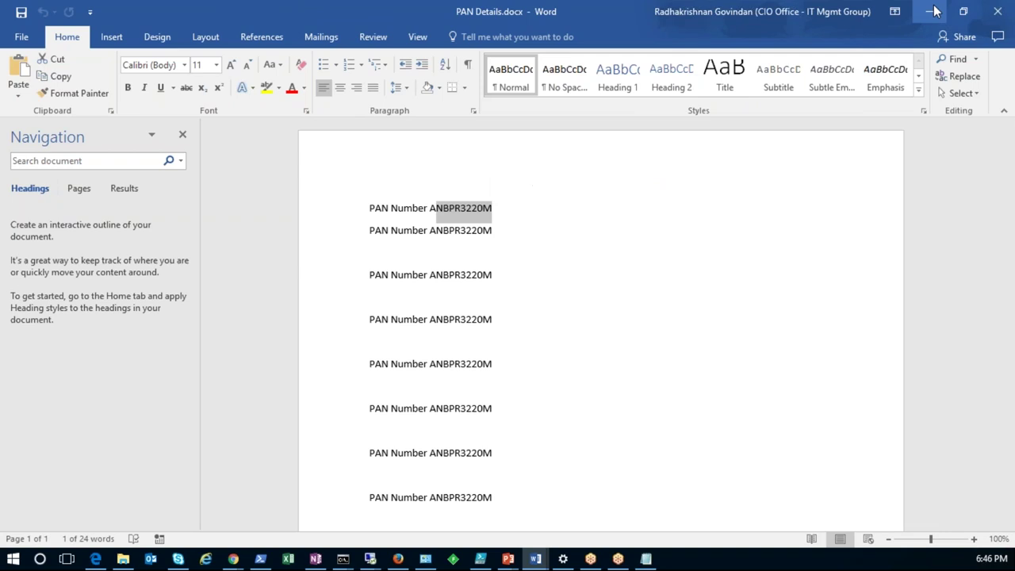
pyautogui.scroll(-3, 583, 422)
pyautogui.scroll(2, 584, 422)
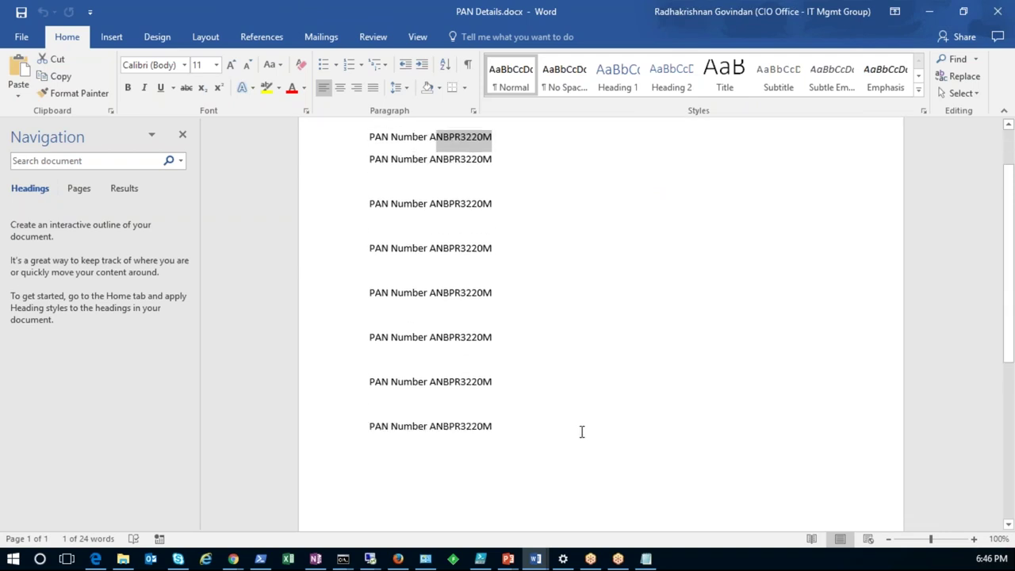
pyautogui.click(998, 16)
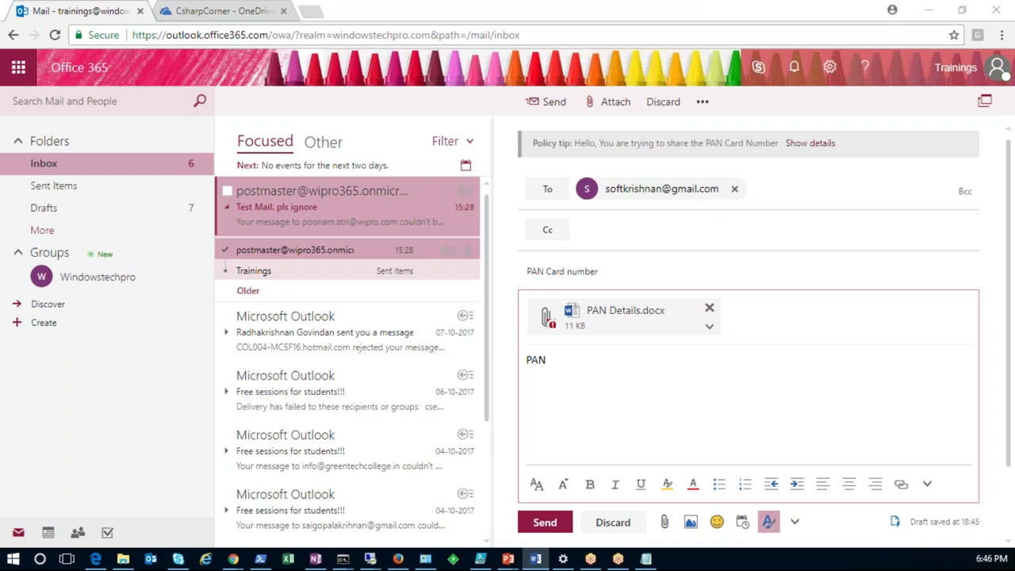
# Step: Replace the mail's external Gmail recipient with the internal contact
pyautogui.click(734, 188)
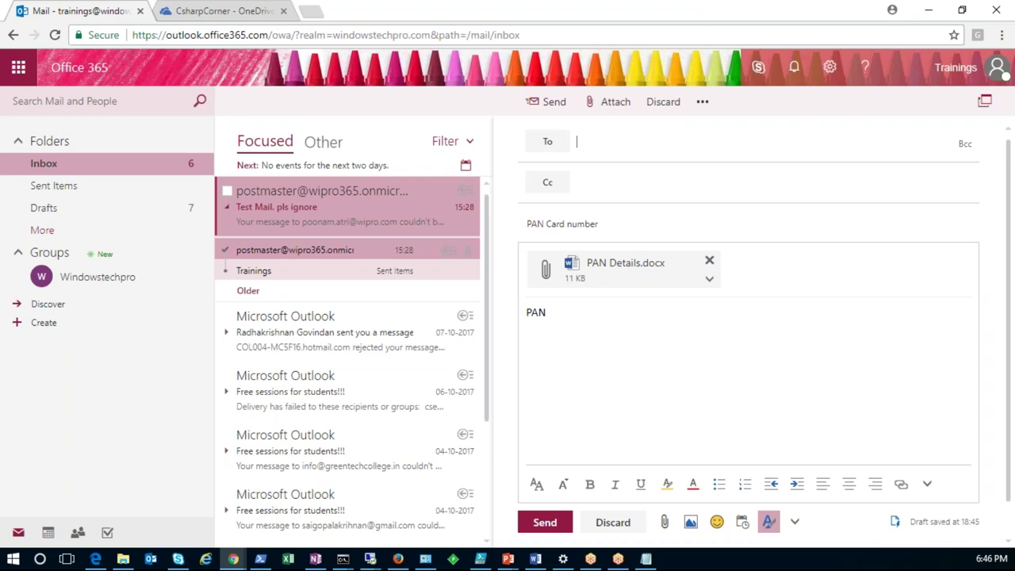
pyautogui.write('radhah')
pyautogui.click(673, 187)
pyautogui.click(629, 342)
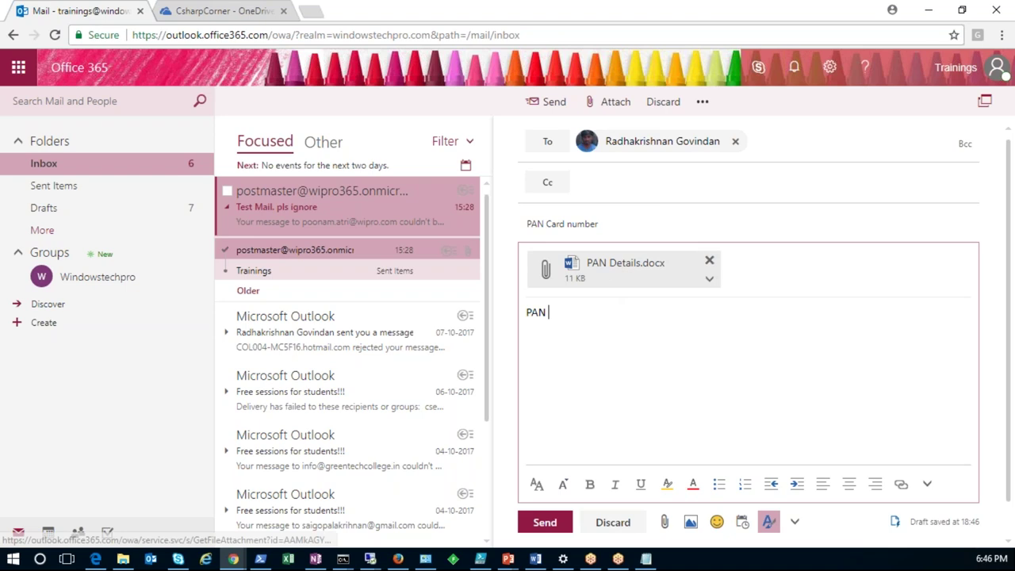
# Step: Replace the internal contact in the To field with the external Gmail address
pyautogui.click(735, 141)
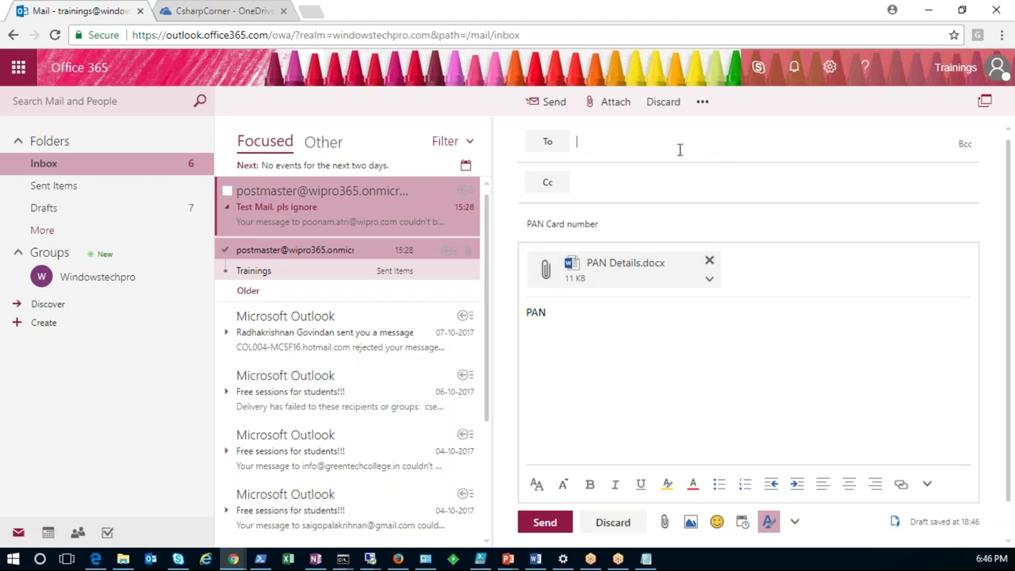
pyautogui.write('soft')
pyautogui.click(689, 175)
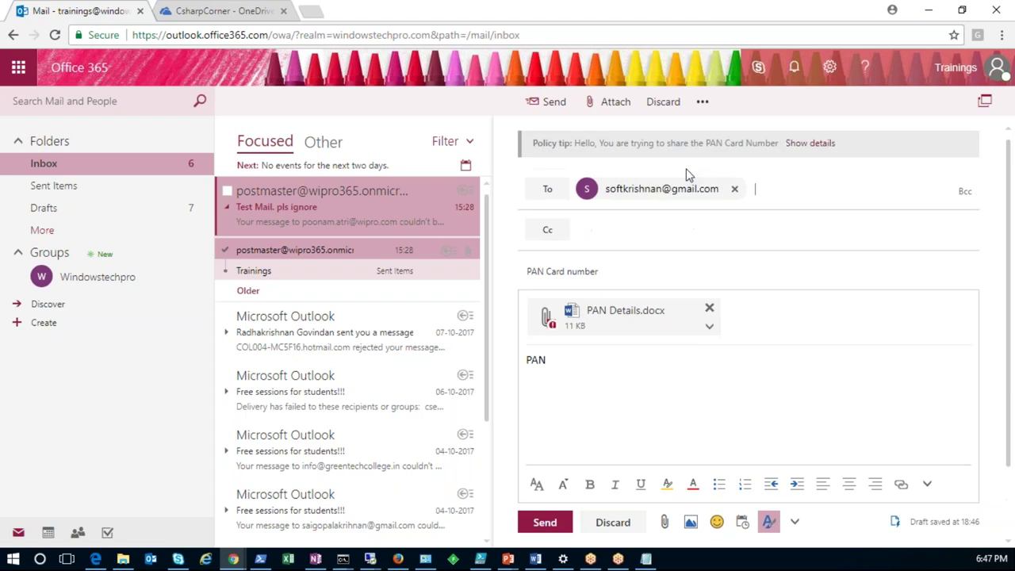
# Step: Clear the To field and address the mail to both the internal contact and the external Gmail recipient
pyautogui.click(735, 188)
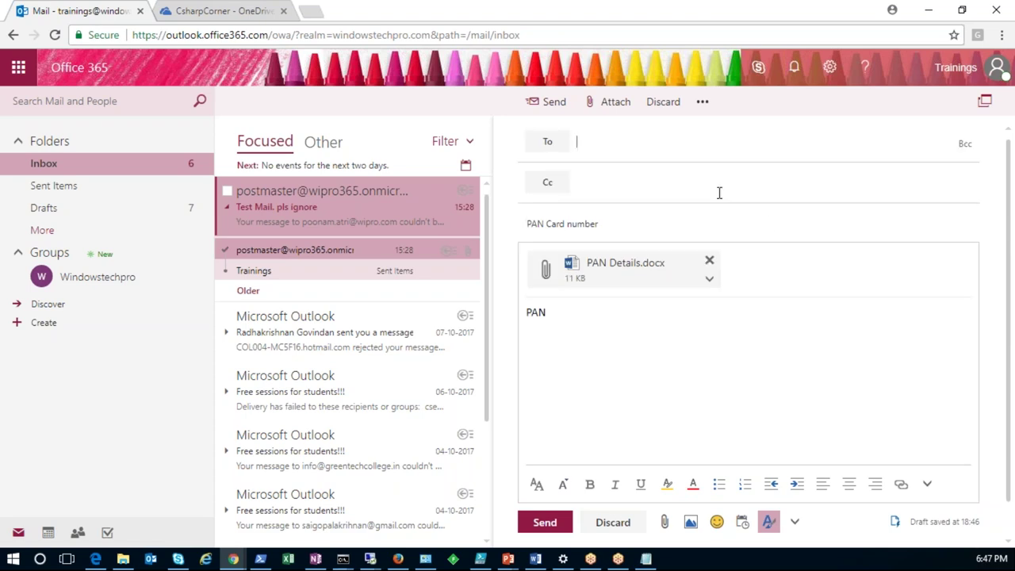
pyautogui.write('rad')
pyautogui.click(689, 180)
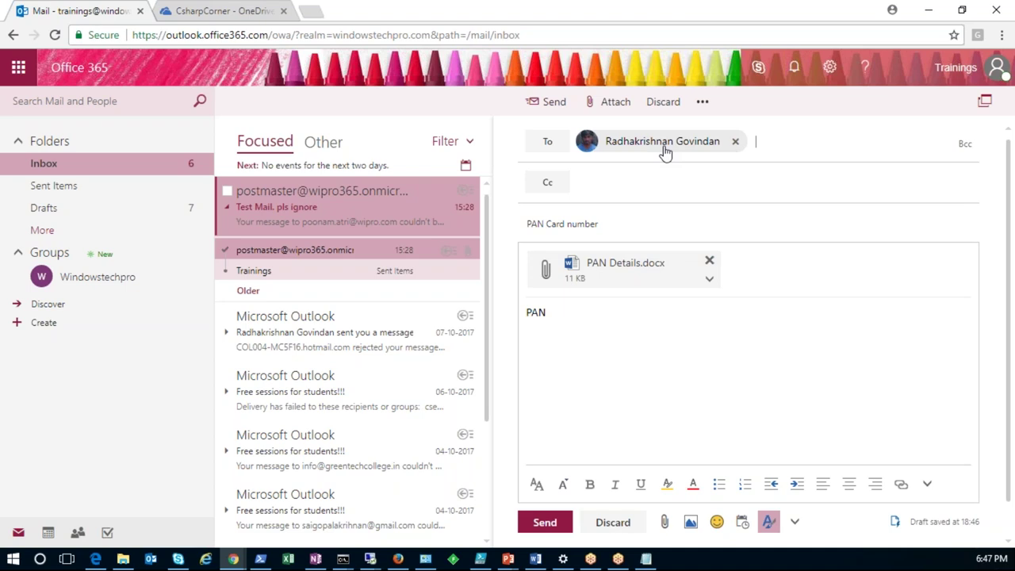
pyautogui.write('soft')
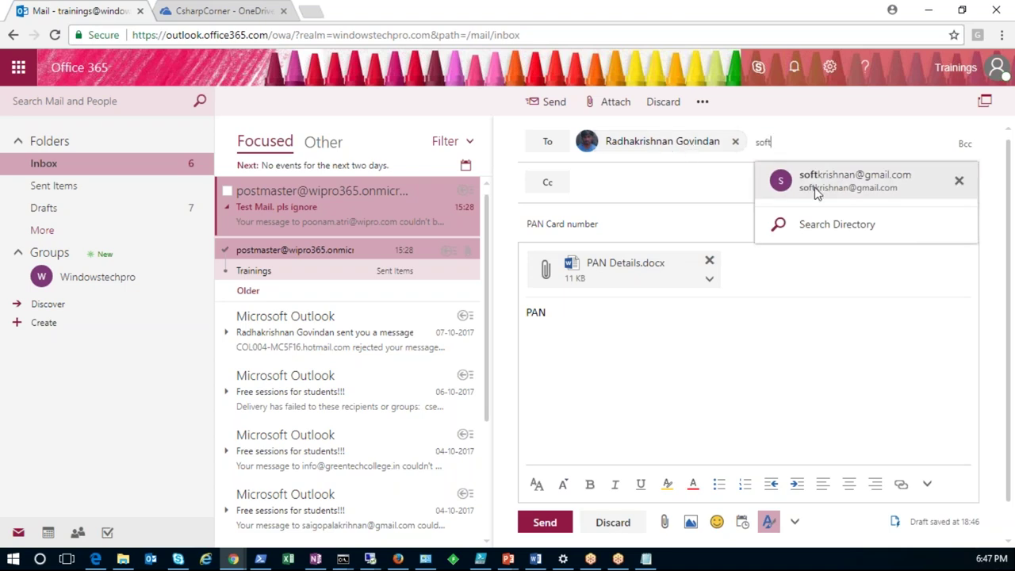
pyautogui.click(819, 192)
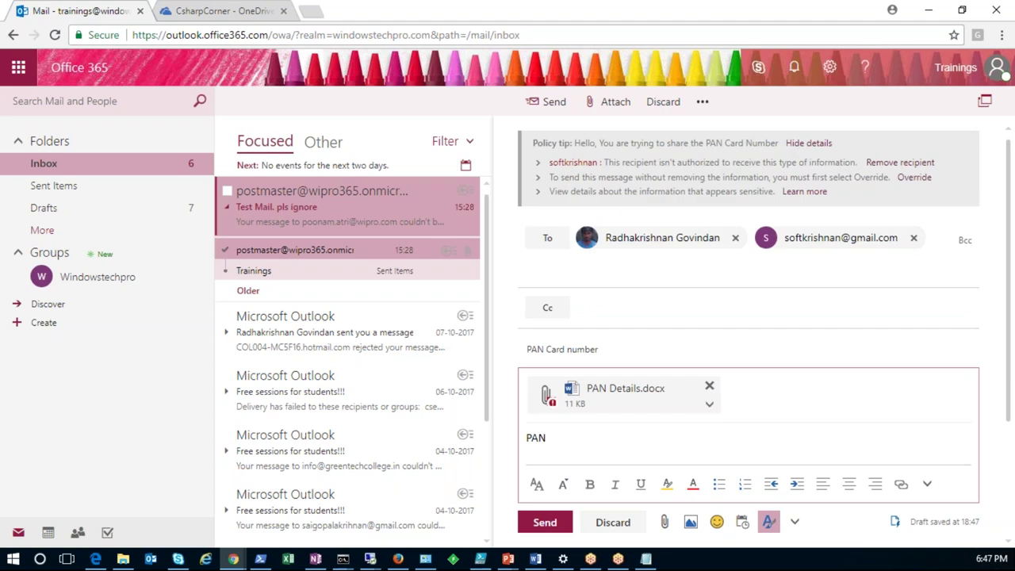
# Step: Report the detected PAN information as not sensitive through the policy tip, and undo that report
pyautogui.click(804, 193)
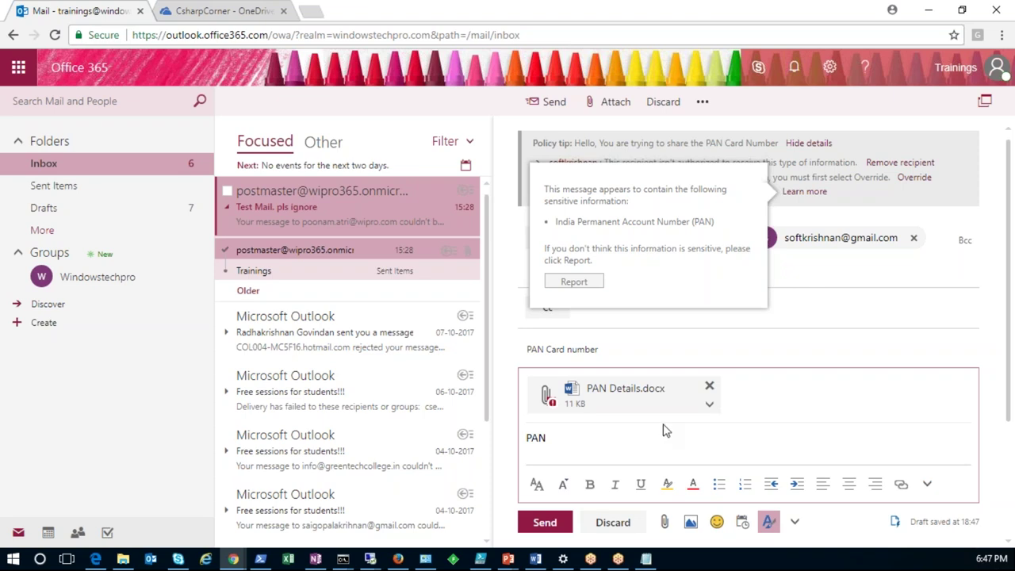
pyautogui.click(596, 284)
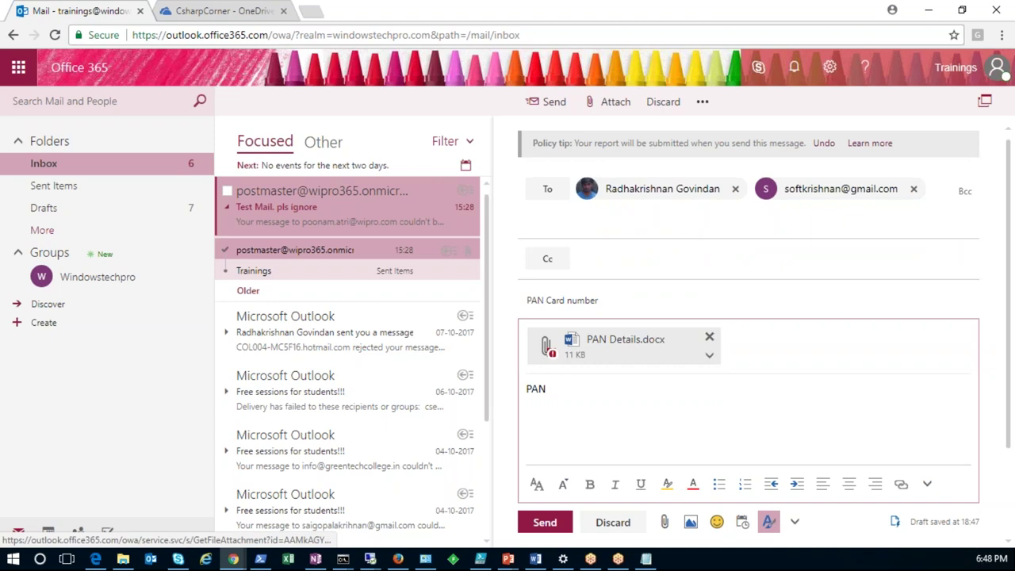
pyautogui.click(858, 149)
pyautogui.click(847, 294)
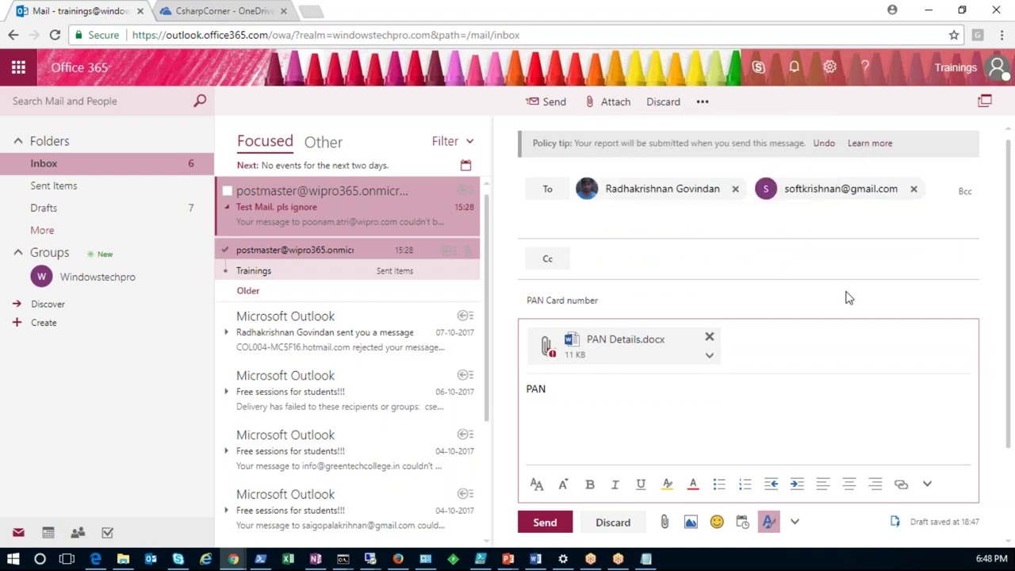
pyautogui.click(826, 143)
pyautogui.click(809, 144)
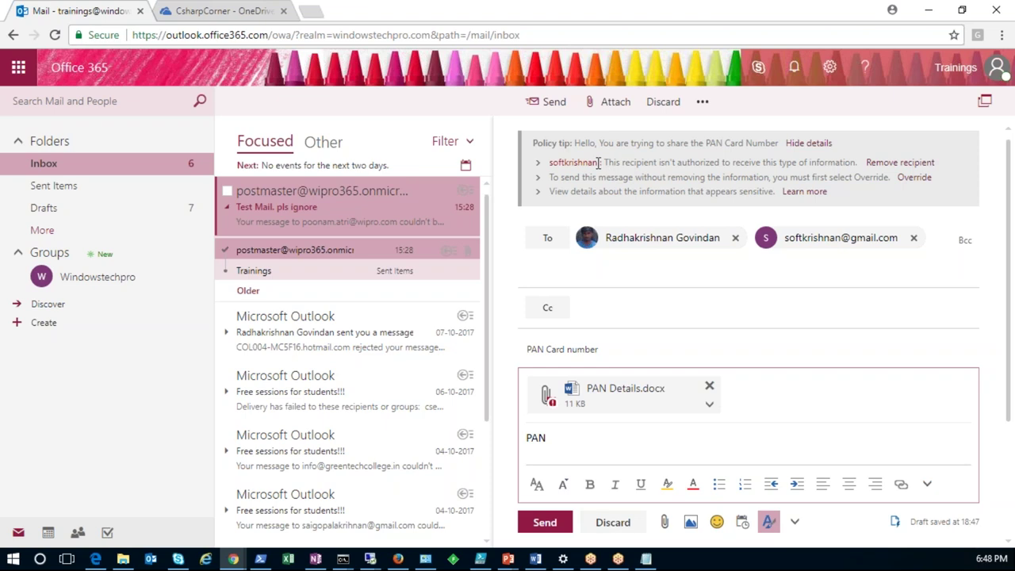
# Step: Examine the expanded policy tip's lines on the external recipient, the override and the sensitive information
pyautogui.moveTo(551, 162); pyautogui.dragTo(843, 166)
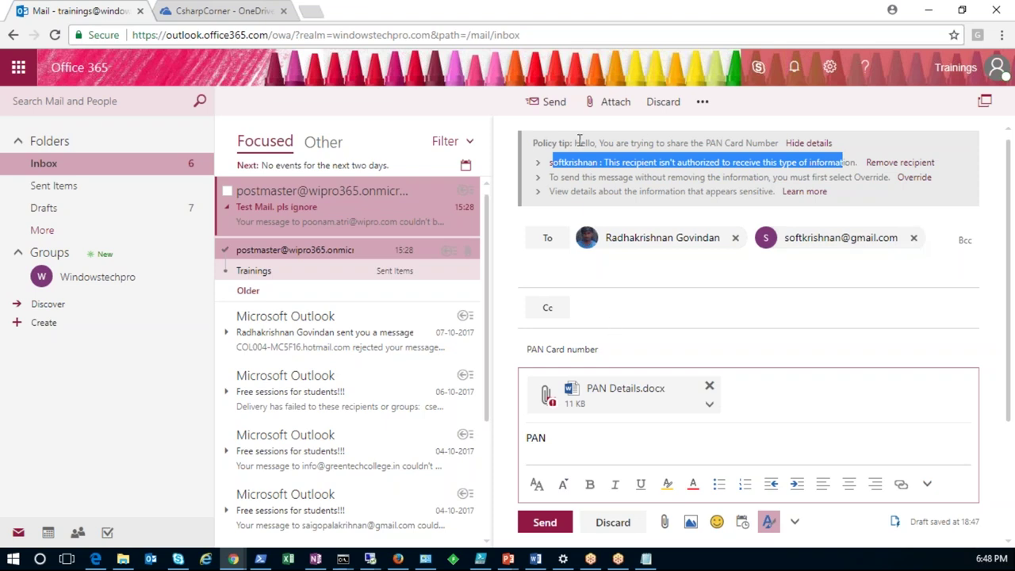
pyautogui.moveTo(579, 141); pyautogui.dragTo(775, 191)
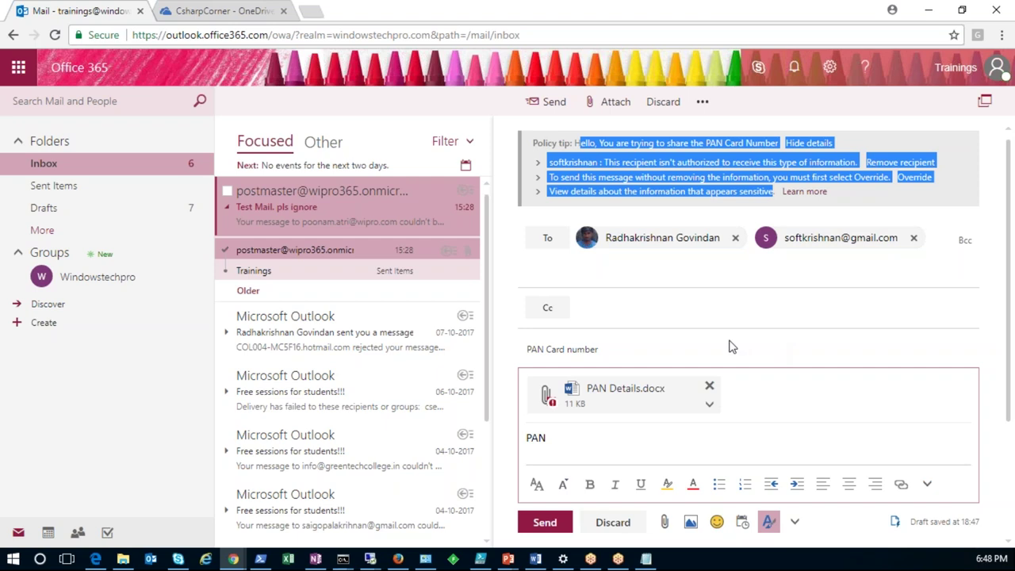
pyautogui.click(634, 156)
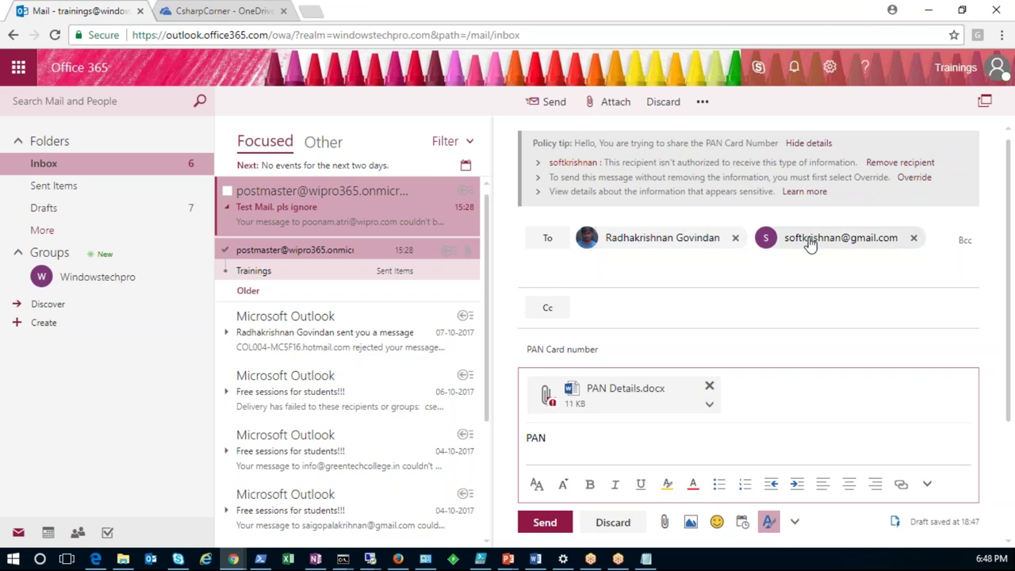
# Step: Remove the PAN Details.docx attachment and attach the same file again from the computer as a copy
pyautogui.click(709, 386)
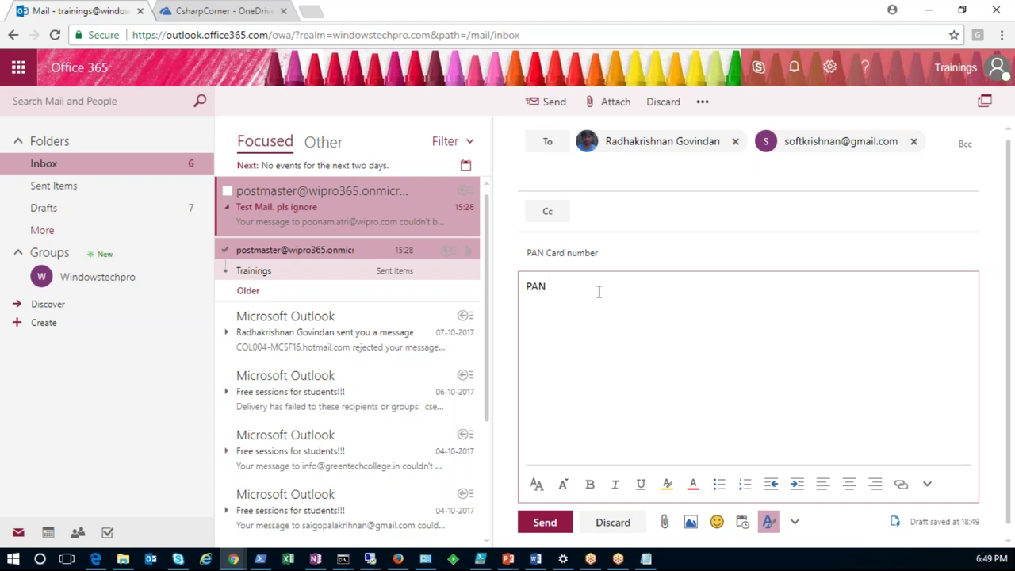
pyautogui.click(605, 107)
pyautogui.click(213, 371)
pyautogui.doubleClick(211, 133)
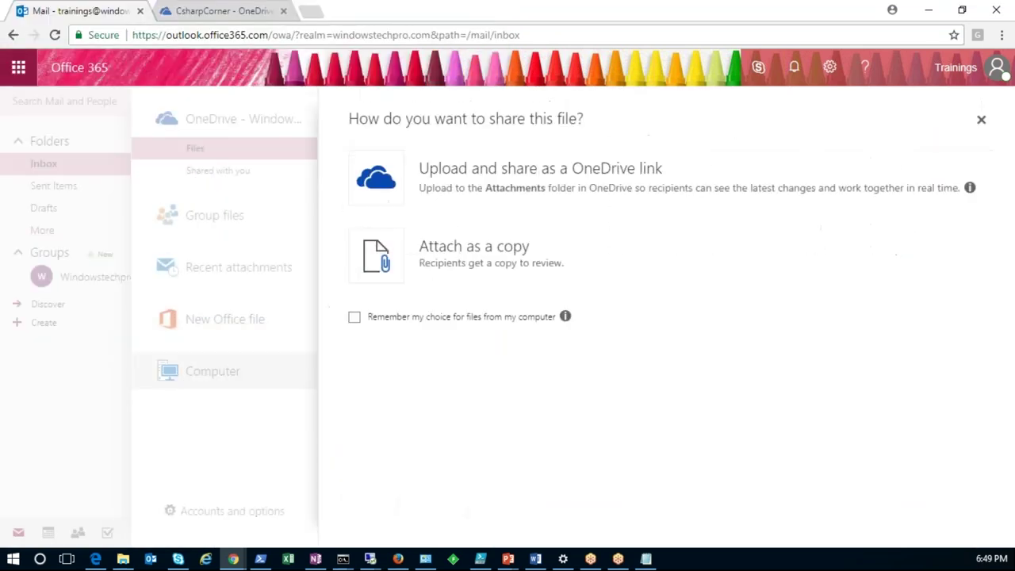
pyautogui.click(385, 262)
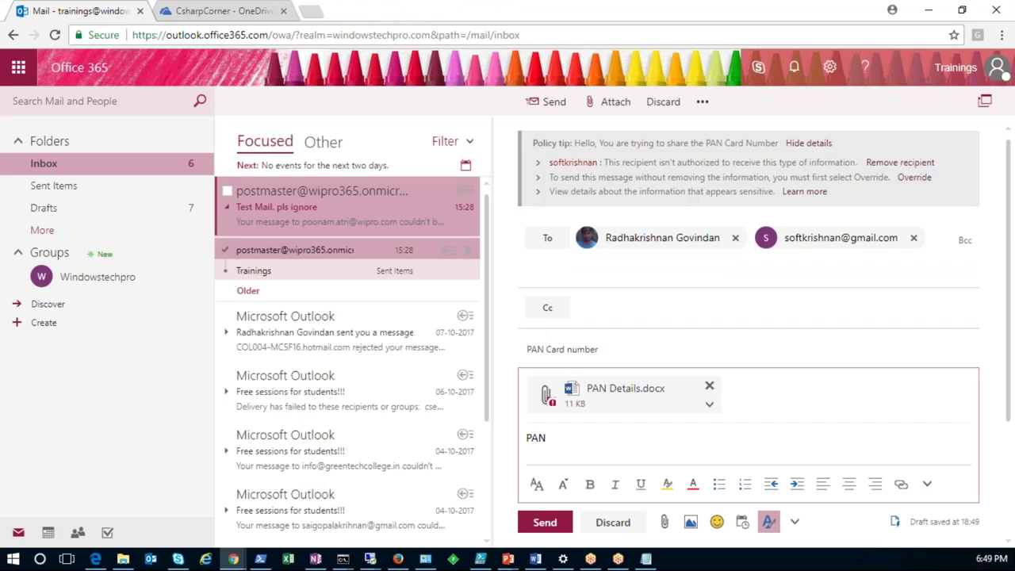
# Step: Try to send the mail with PAN Details.docx attached, and dismiss the resulting notice
pyautogui.click(548, 108)
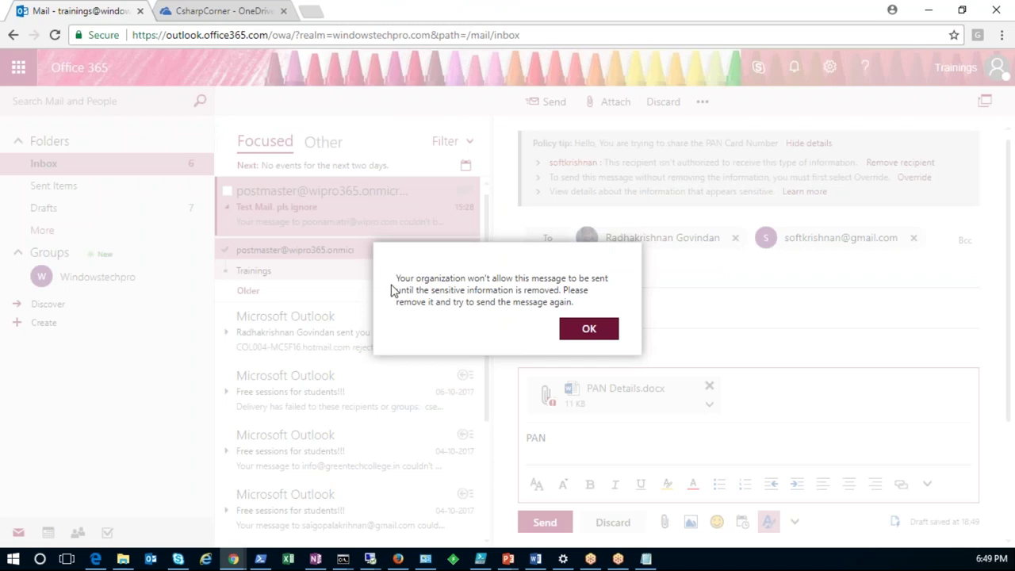
pyautogui.click(564, 326)
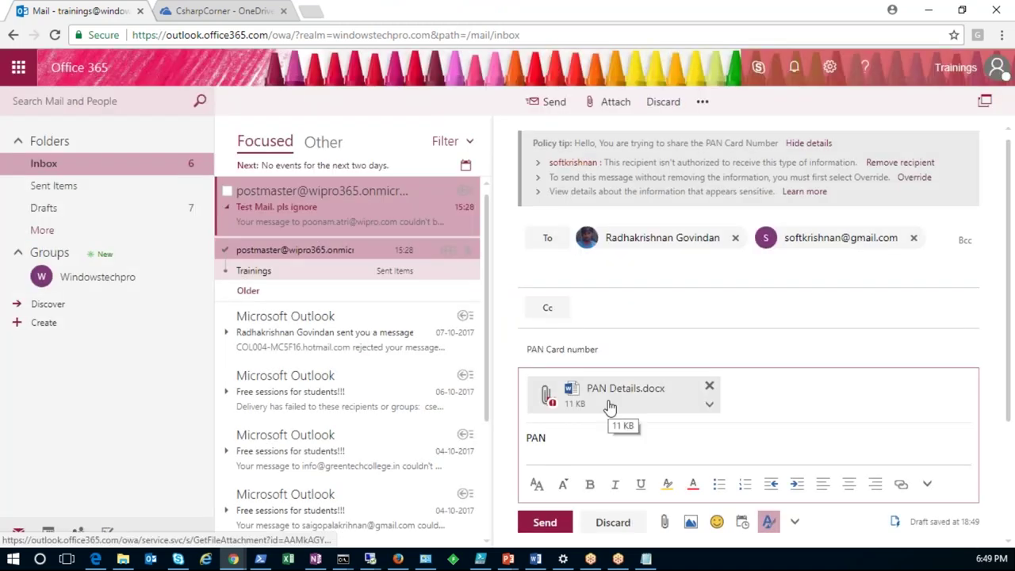
# Step: Replace the PAN Details.docx attachment with PAN Details.zip from the CsharpCorner folder, attached as a copy
pyautogui.click(709, 387)
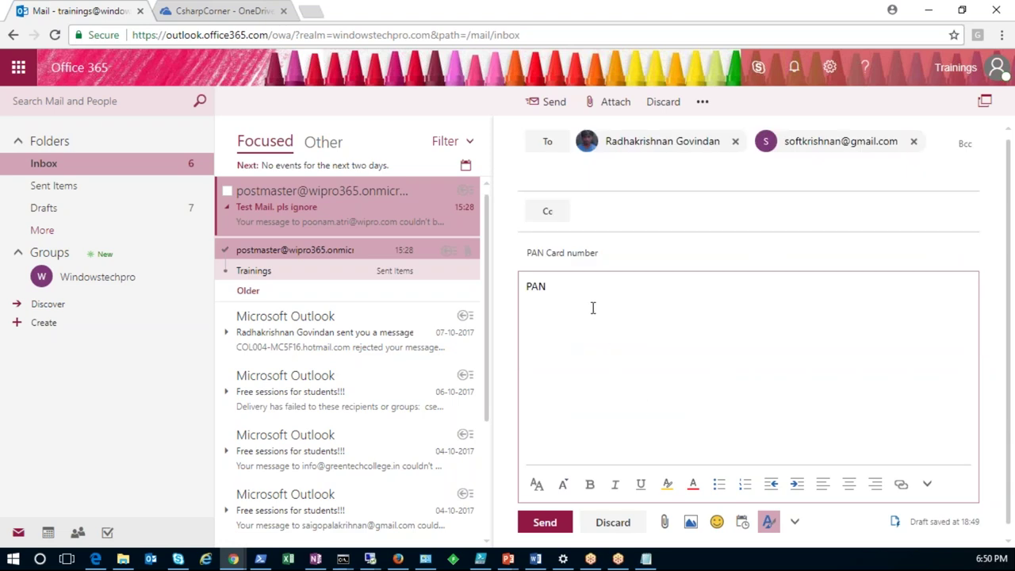
pyautogui.click(601, 115)
pyautogui.click(262, 367)
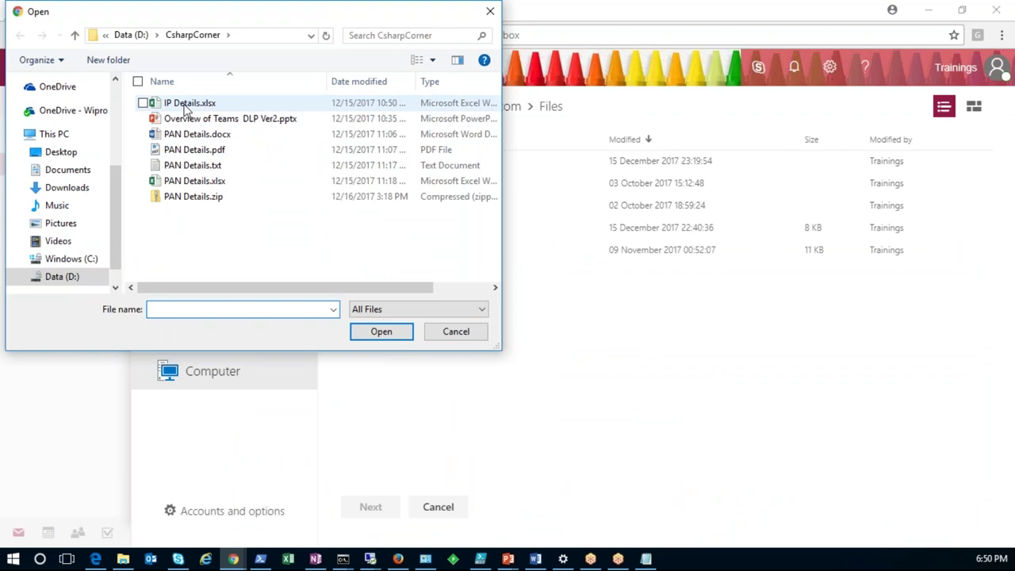
pyautogui.click(194, 198)
pyautogui.click(379, 333)
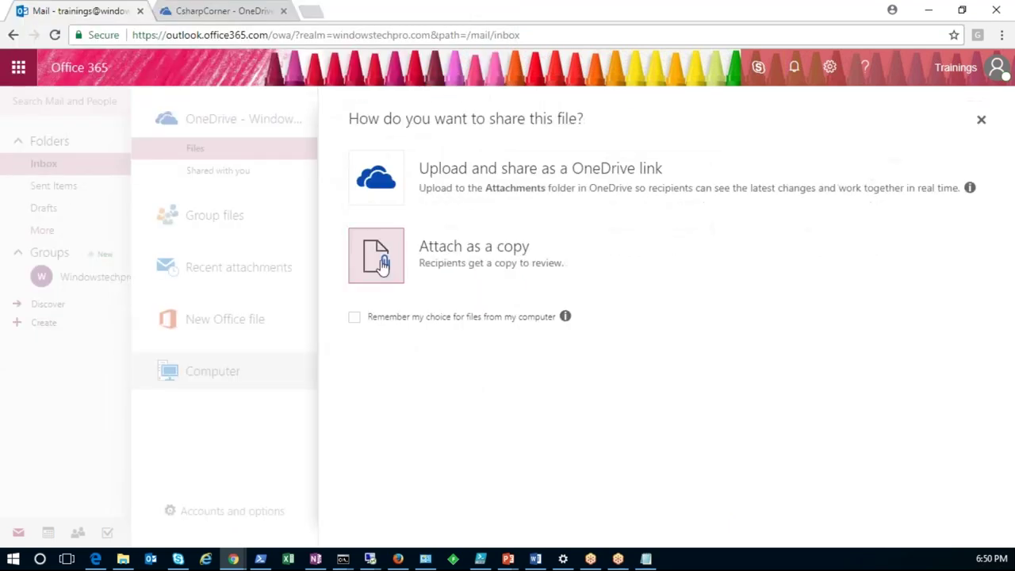
pyautogui.click(478, 252)
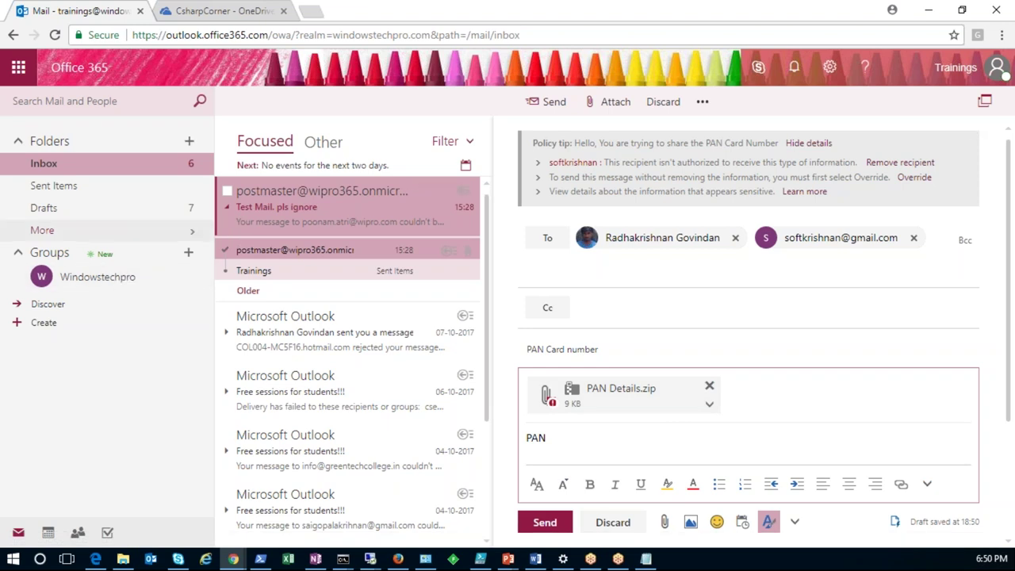
# Step: Switch to OneDrive and open file1.docx from the top-level Files list to view its contents
pyautogui.click(191, 11)
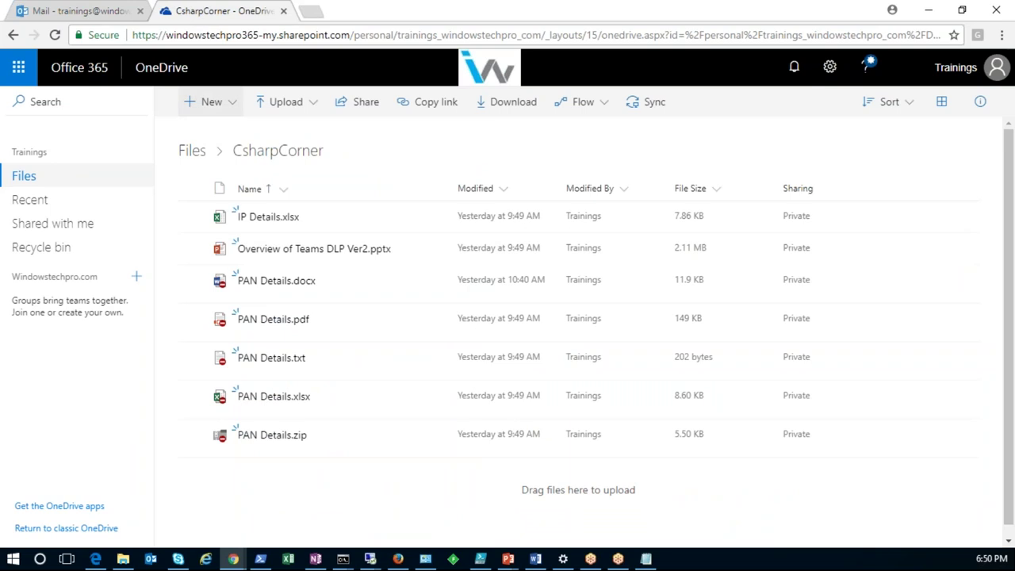
pyautogui.click(26, 181)
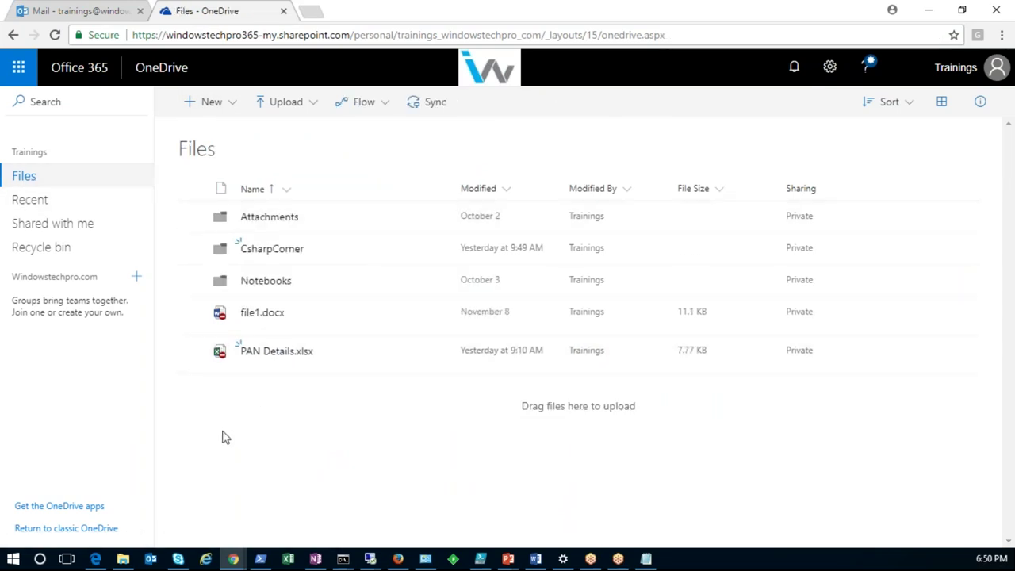
pyautogui.click(261, 322)
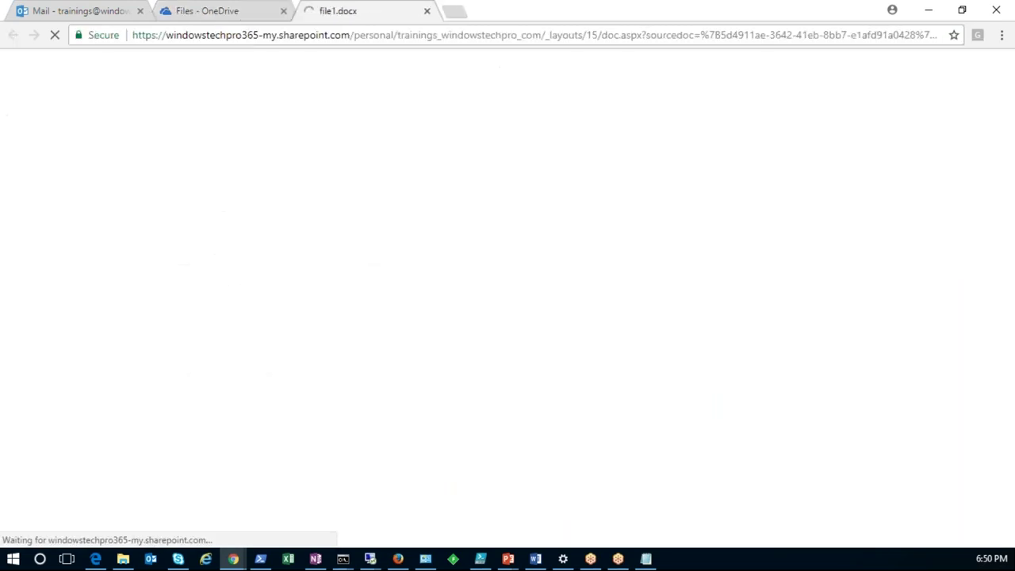
pyautogui.scroll(-1, 261, 319)
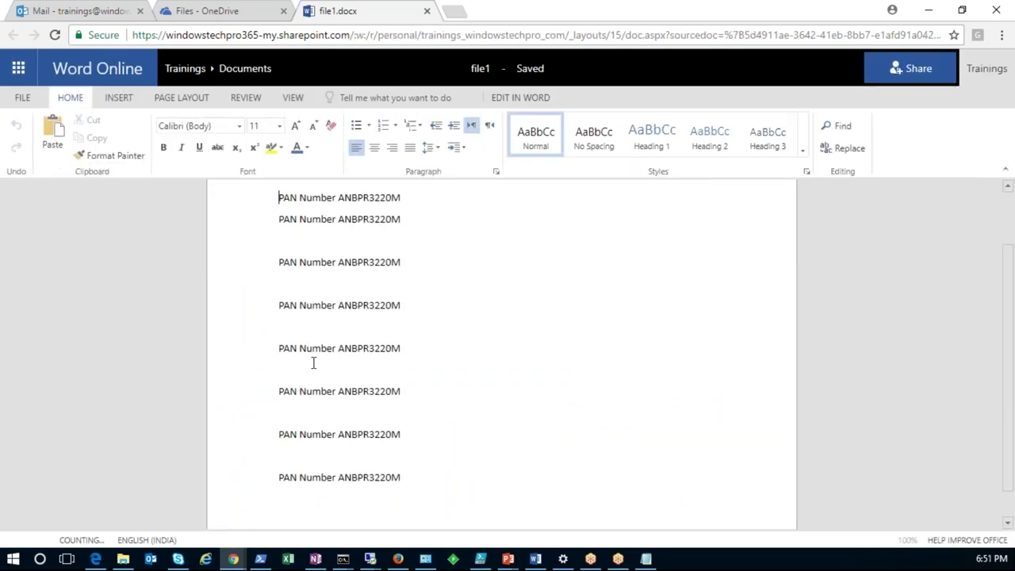
# Step: Examine the PAN entries in file1.docx and the marked files in OneDrive's Files list and CsharpCorner folder
pyautogui.moveTo(414, 478); pyautogui.dragTo(278, 204)
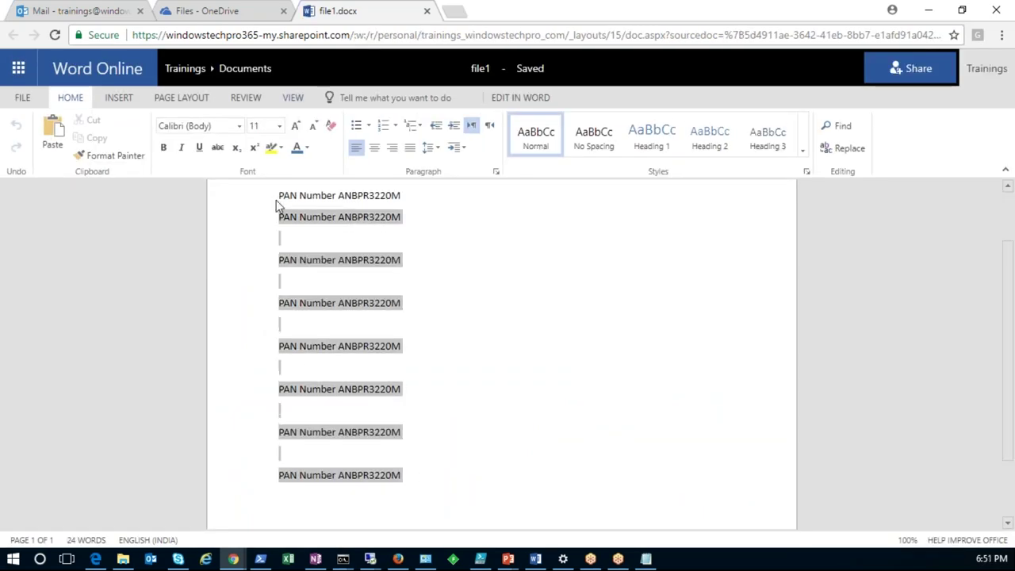
pyautogui.click(222, 13)
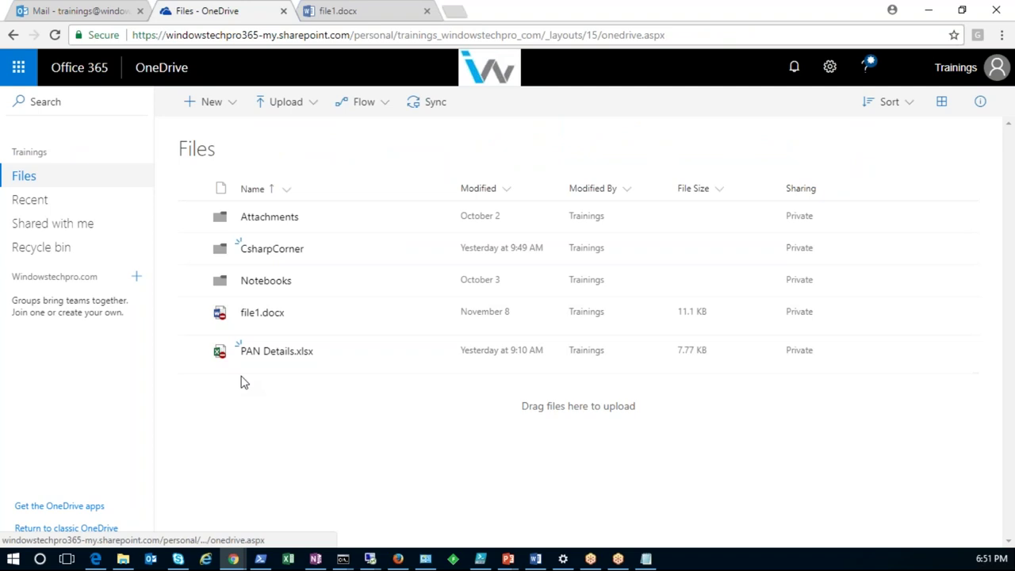
pyautogui.moveTo(222, 325)
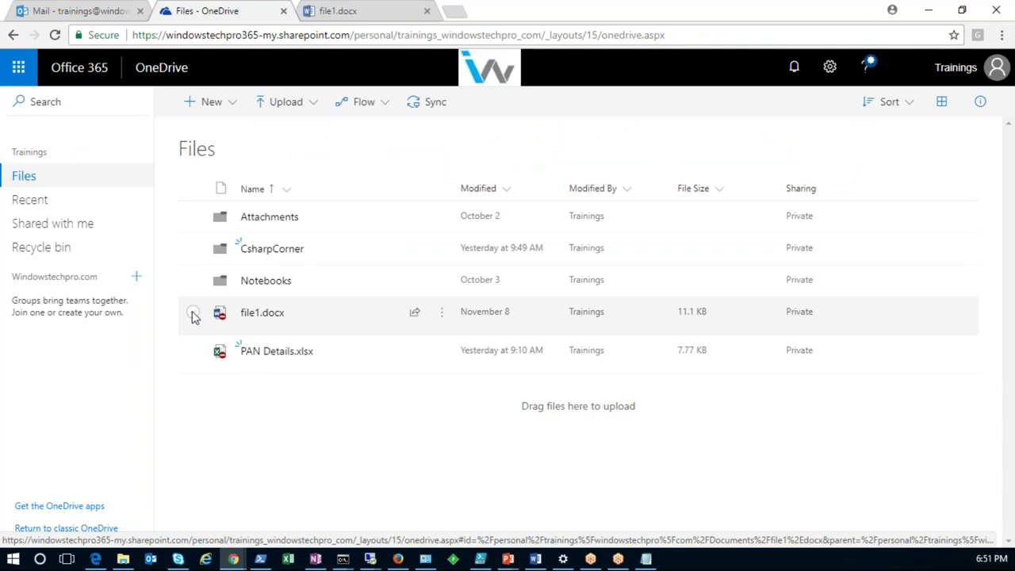
pyautogui.click(193, 314)
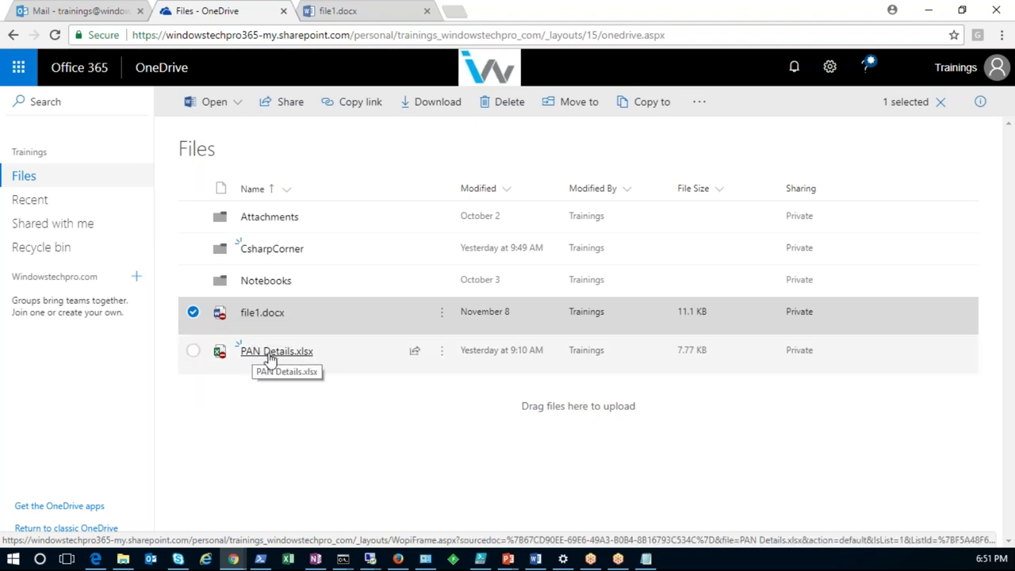
pyautogui.click(270, 250)
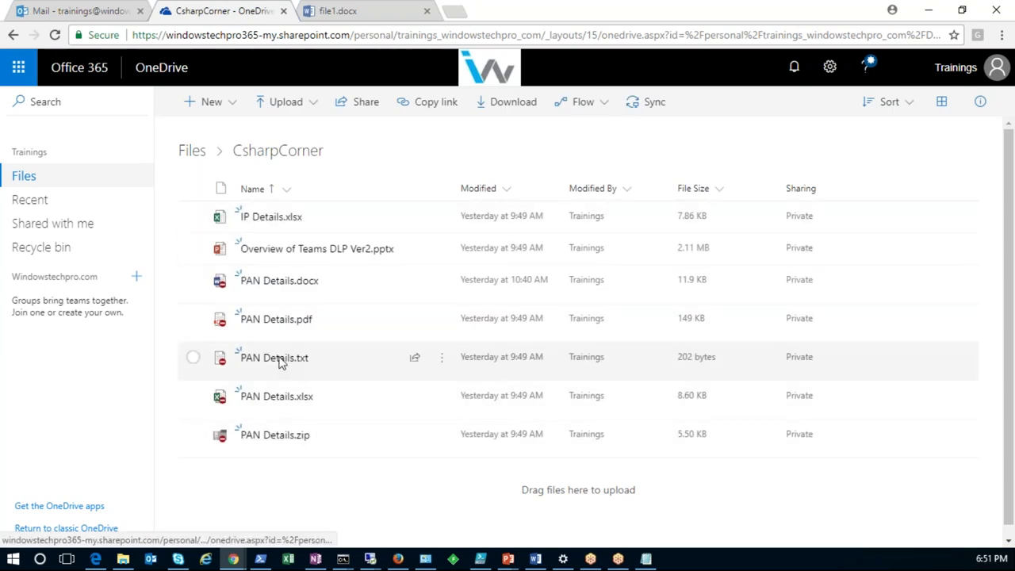
pyautogui.click(194, 152)
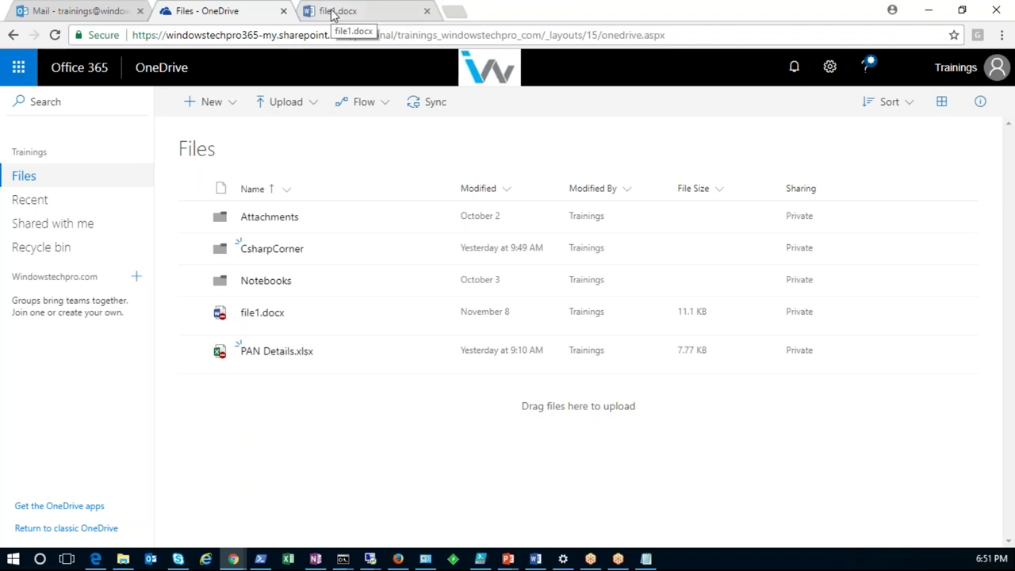
# Step: Switch to Firefox and open the SharePoint admin center's site collections from the Office 365 Admin center
pyautogui.click(929, 11)
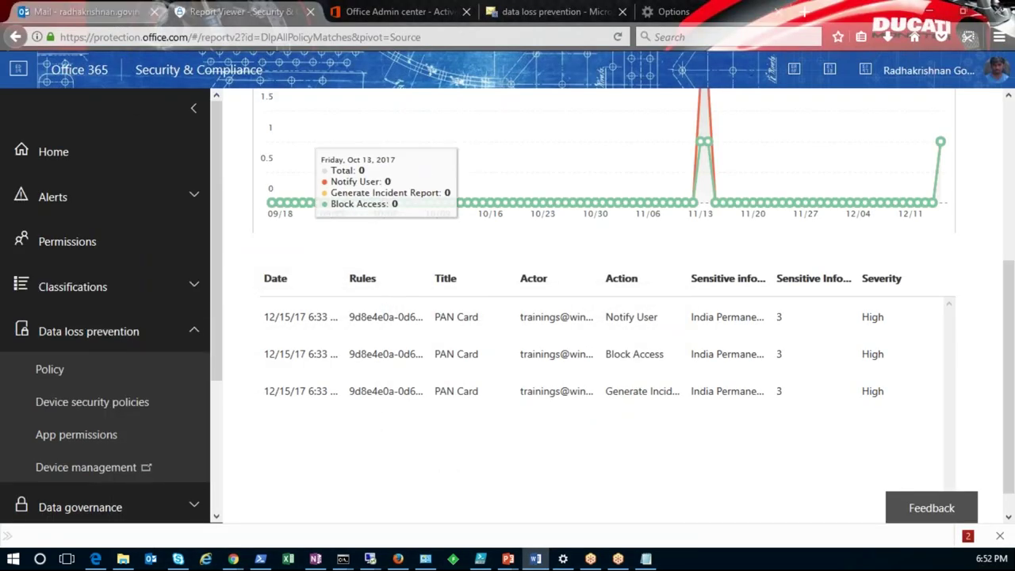
pyautogui.click(372, 15)
pyautogui.scroll(-3, 111, 356)
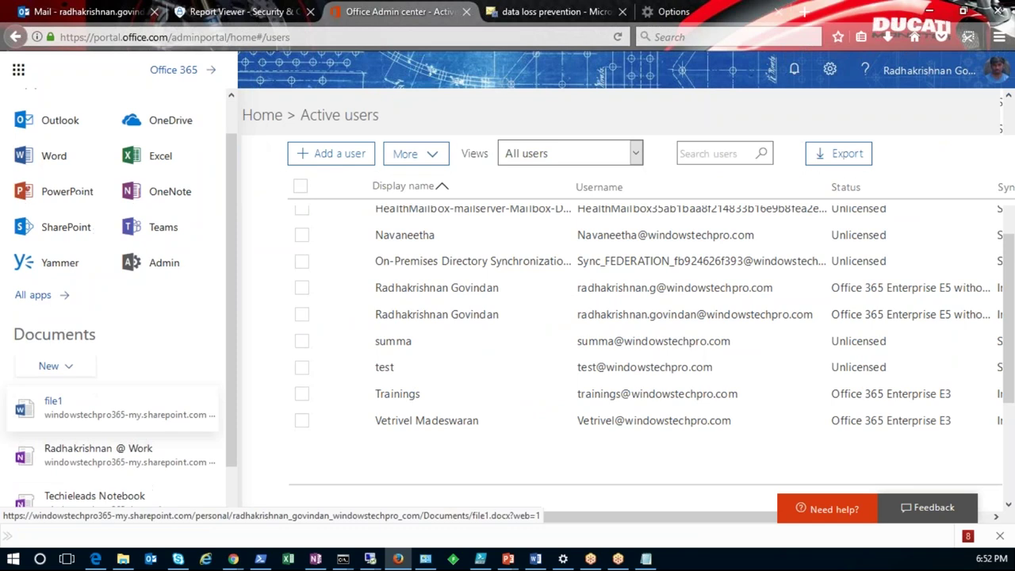
pyautogui.scroll(2, 154, 169)
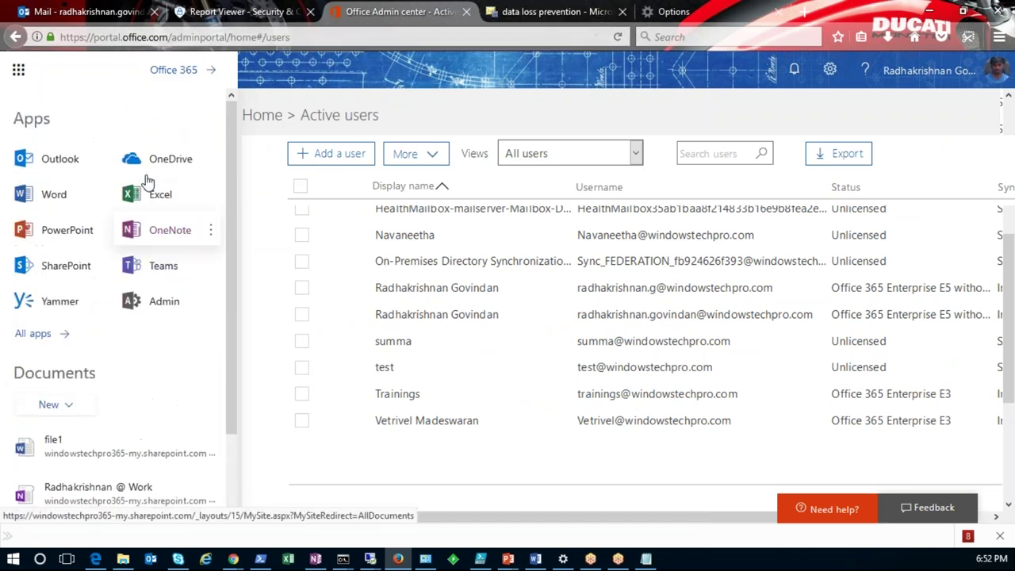
pyautogui.click(163, 301)
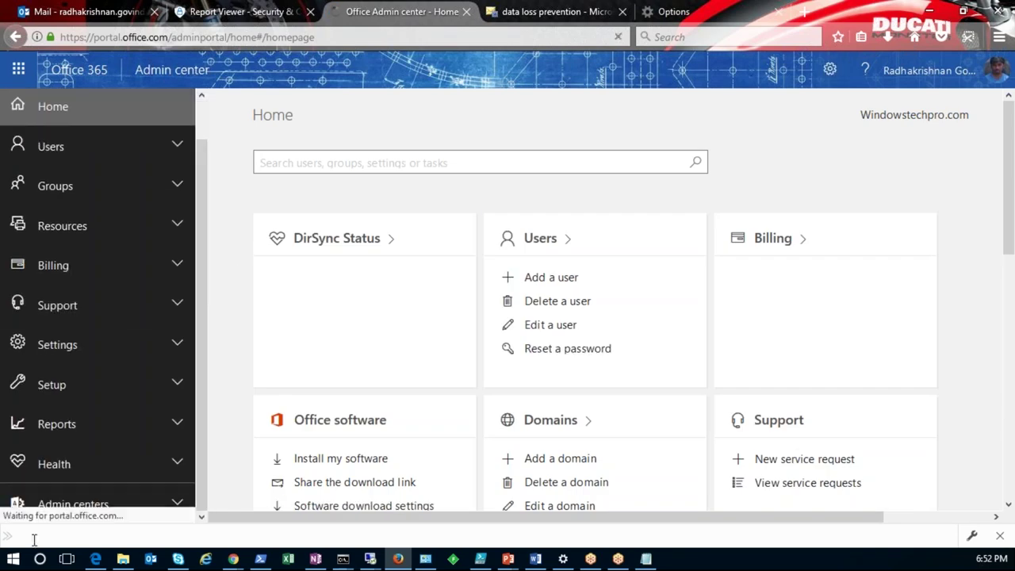
pyautogui.click(179, 503)
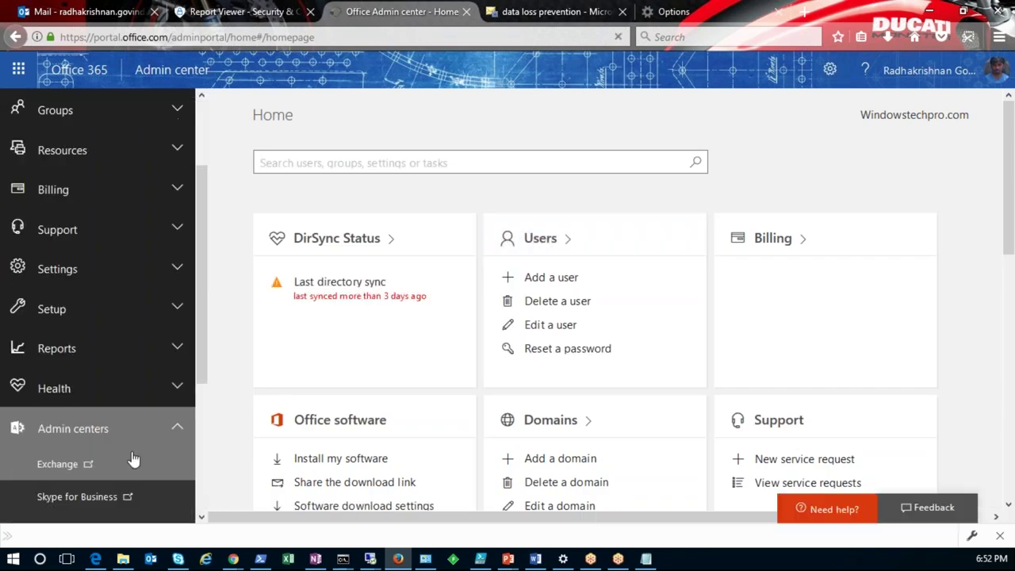
pyautogui.click(68, 464)
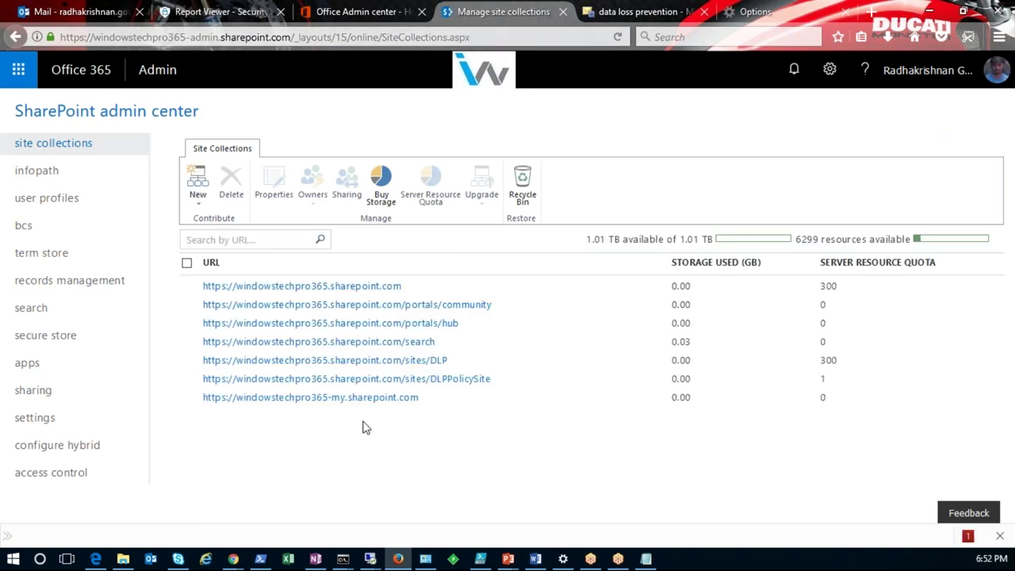
# Step: Try to open the DLPPolicySite site collection from its copied URL in place of the Options page and view its site contents
pyautogui.moveTo(493, 386); pyautogui.dragTo(201, 393)
pyautogui.hotkey('ctrl', 'c')
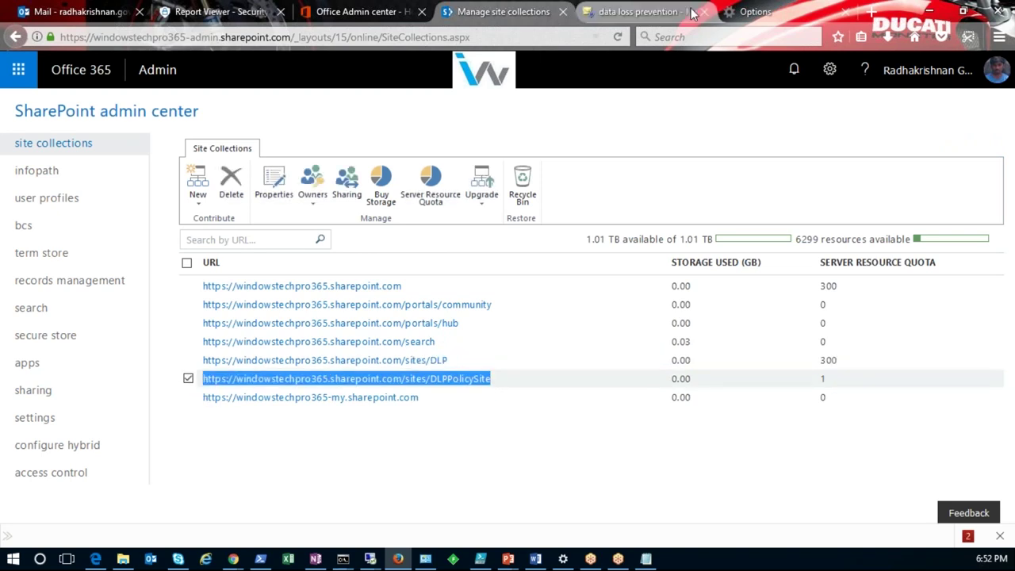
pyautogui.click(753, 11)
pyautogui.click(362, 39)
pyautogui.click(362, 40)
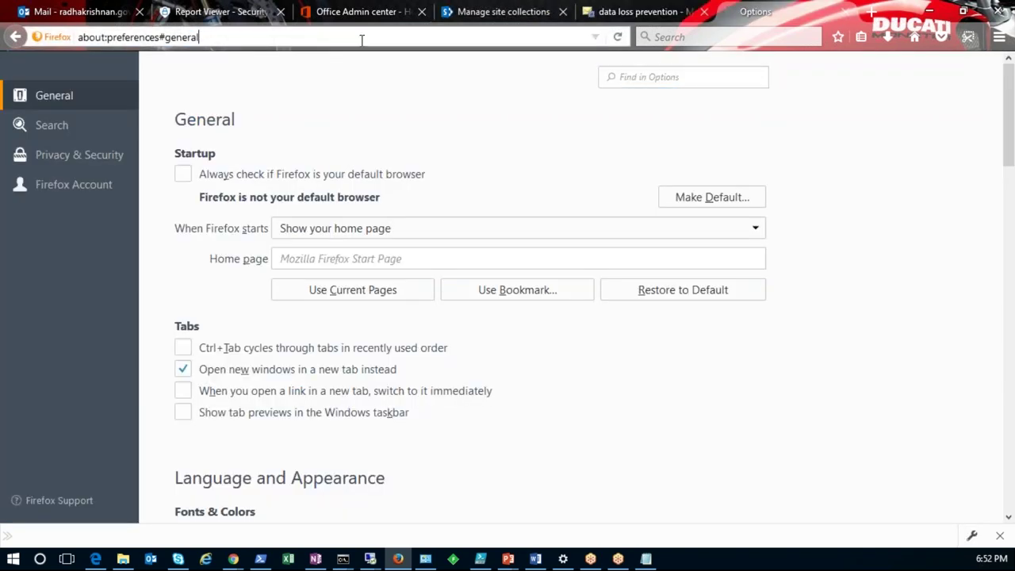
pyautogui.hotkey('ctrl', 'a')
pyautogui.hotkey('ctrl', 'v')
pyautogui.press('Return')
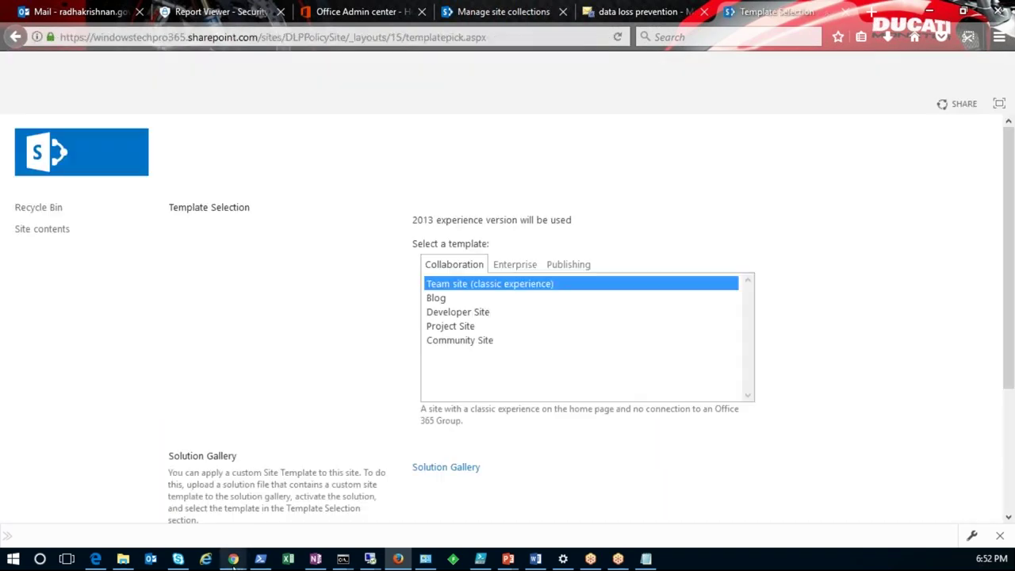
pyautogui.click(39, 236)
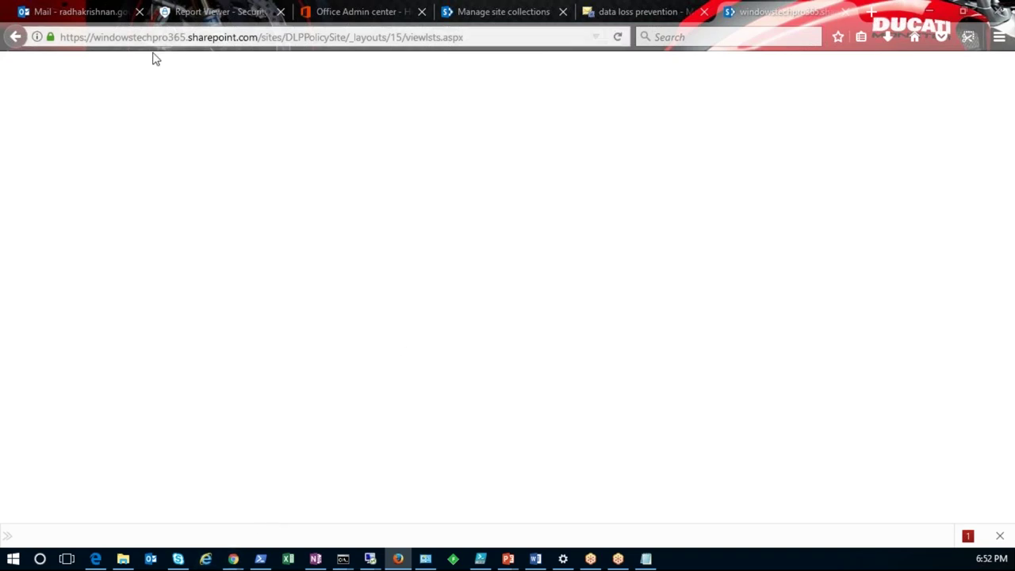
pyautogui.click(618, 38)
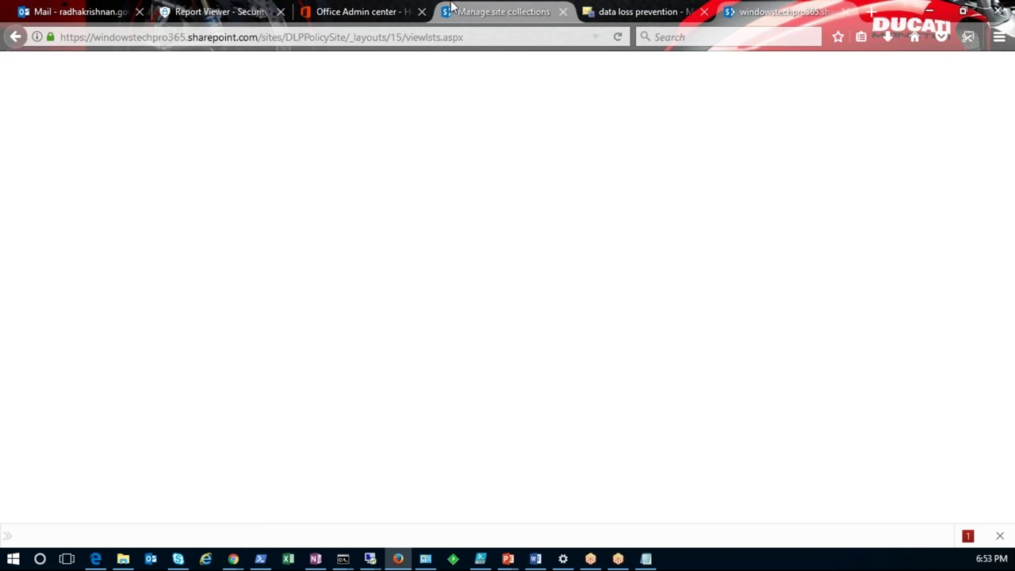
# Step: Copy the sites/DLP site collection URL, open it in a new Chrome tab, and sign in with the Trainings account
pyautogui.click(492, 12)
pyautogui.moveTo(457, 363); pyautogui.dragTo(200, 367)
pyautogui.hotkey('ctrl', 'c')
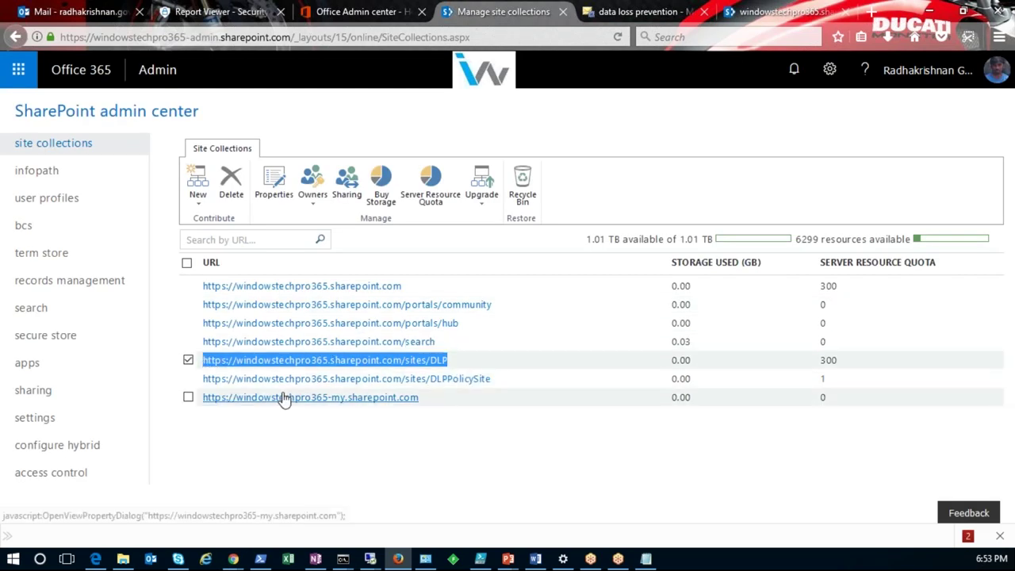
pyautogui.moveTo(229, 561)
pyautogui.click(254, 499)
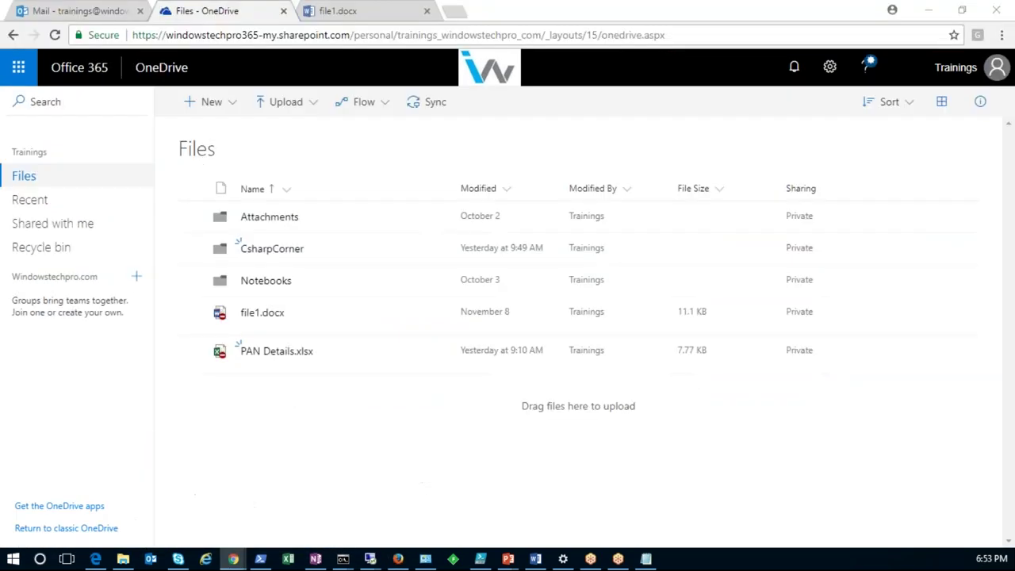
pyautogui.click(457, 16)
pyautogui.hotkey('ctrl', 'v')
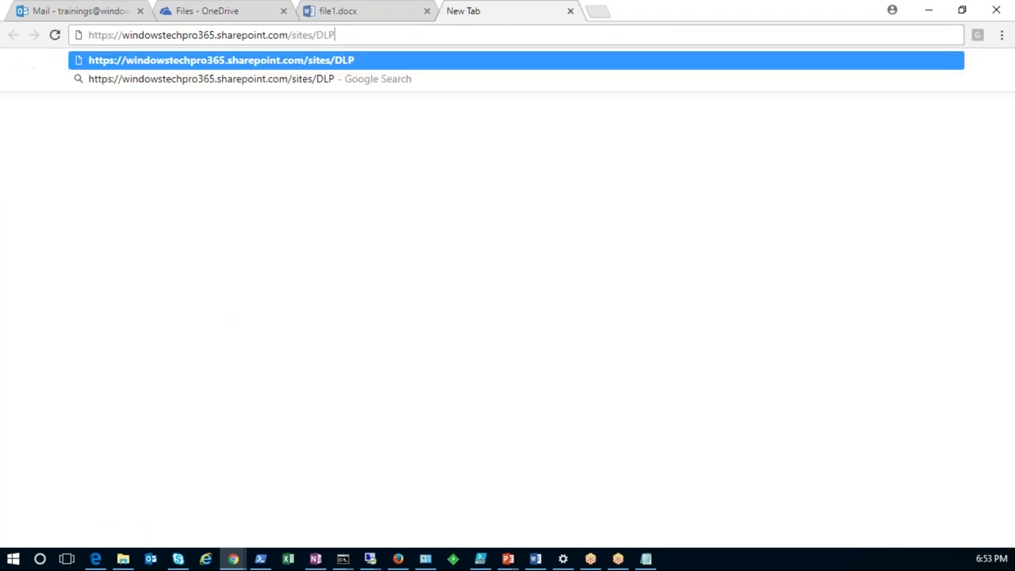
pyautogui.press('Return')
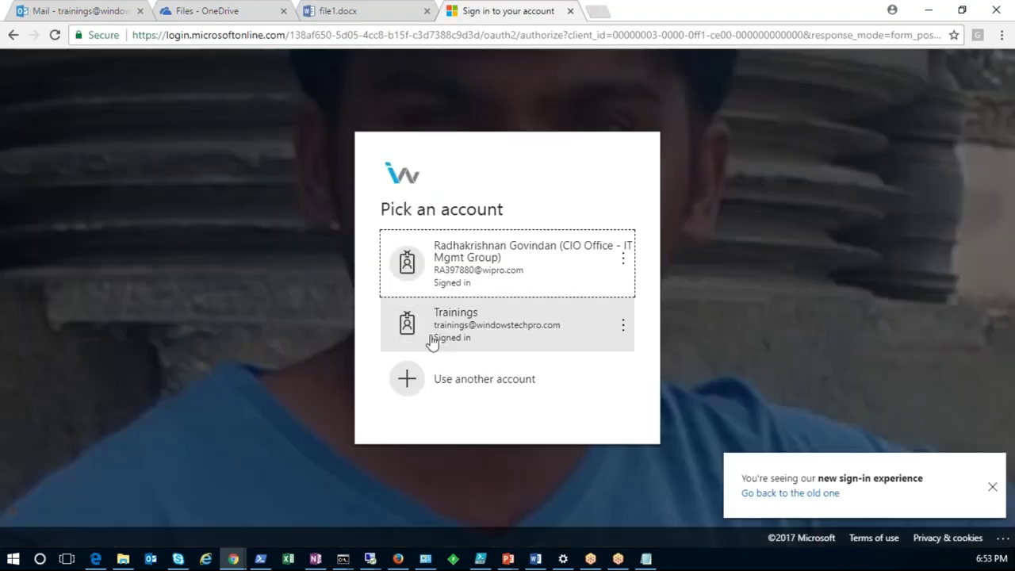
pyautogui.click(436, 339)
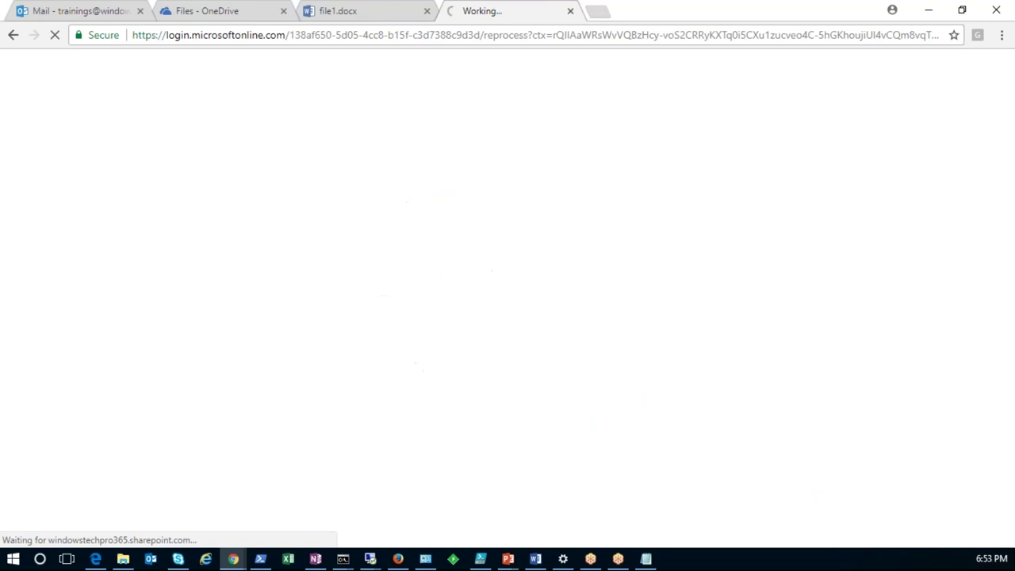